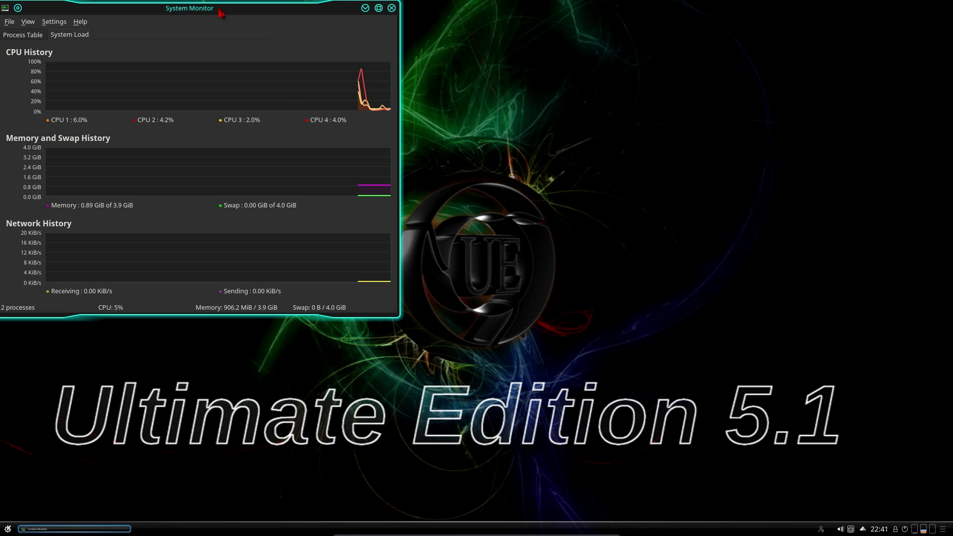
Move System Monitor aside, maximize it to view the load graphs, then restore it.
drag(218, 9, 260, 33)
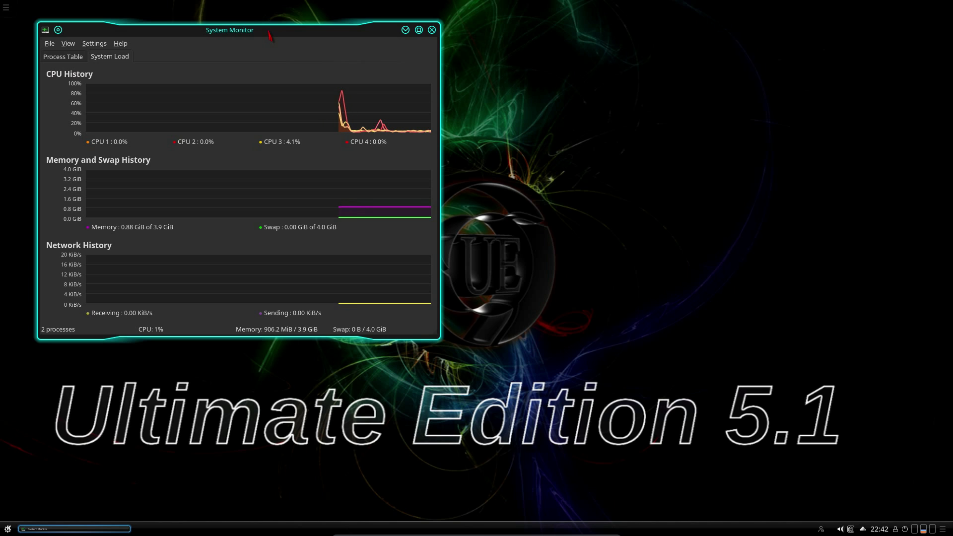
double_click(269, 33)
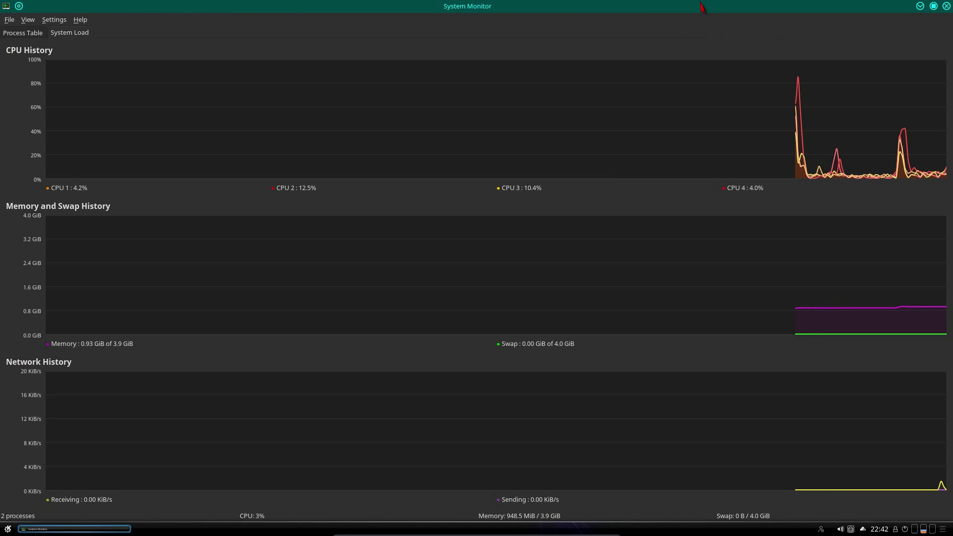
drag(701, 7, 524, 64)
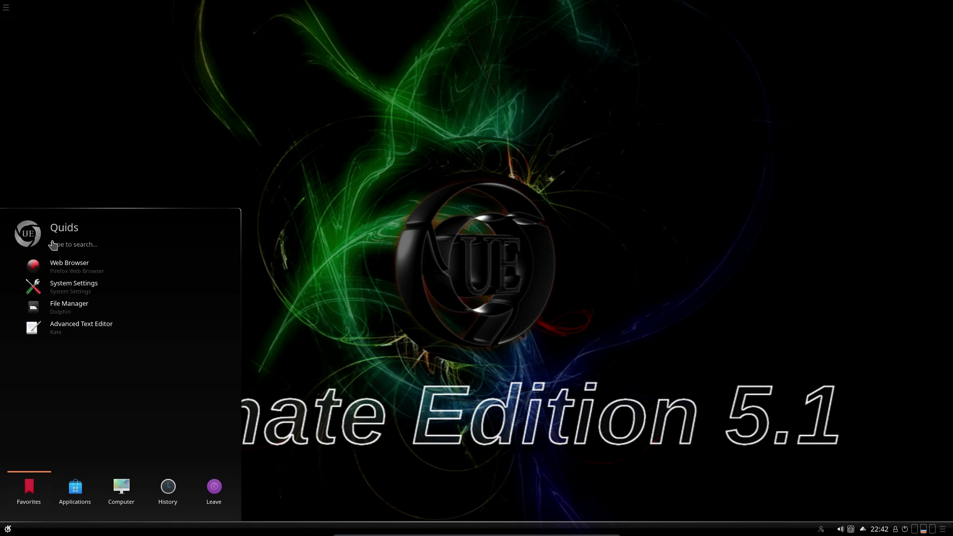
Switch to the Application Dashboard showing favourites, recent apps and software categories.
mouse_move(53, 245)
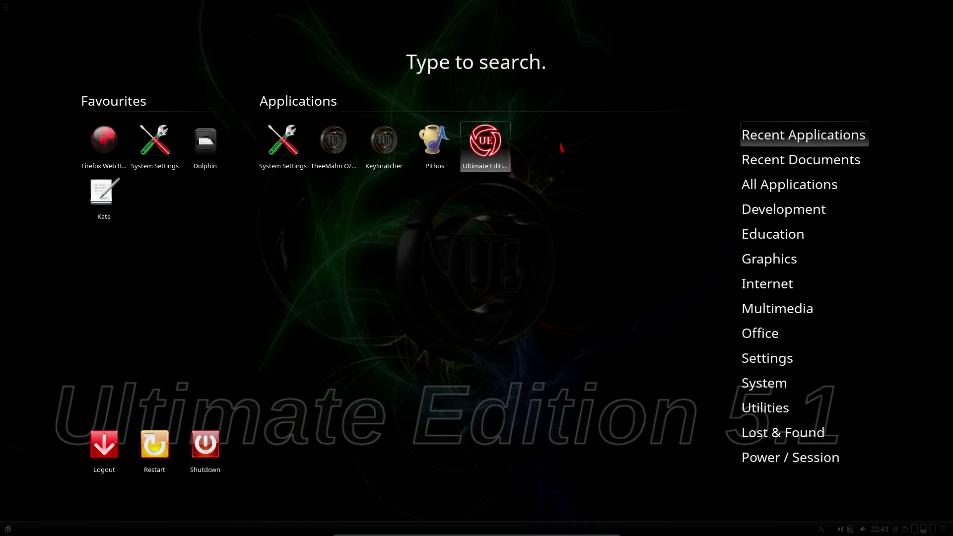
Browse All Applications, Development, Graphics, Multimedia, Settings and System, then launch Ultimate Edition Software Center.
mouse_move(789, 165)
mouse_move(794, 186)
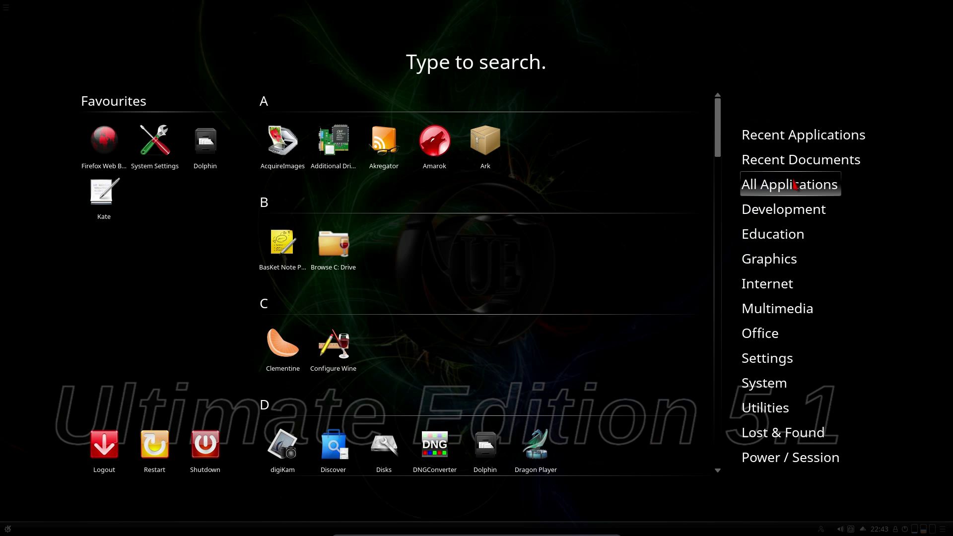
mouse_move(793, 211)
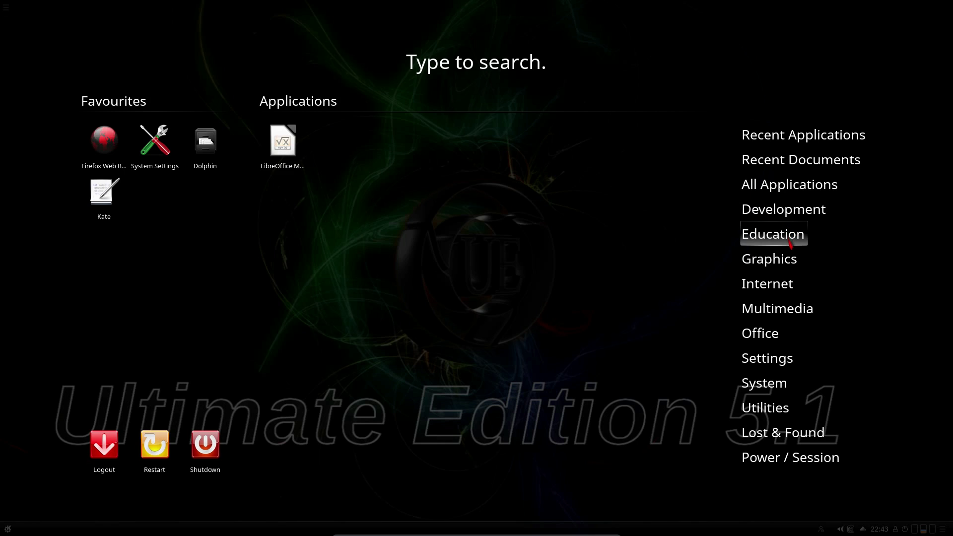
mouse_move(783, 269)
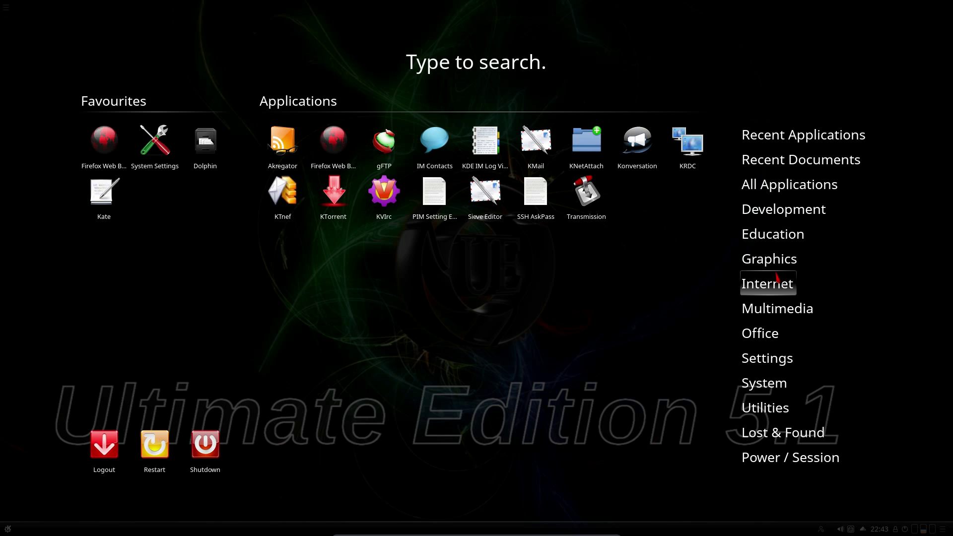
mouse_move(772, 322)
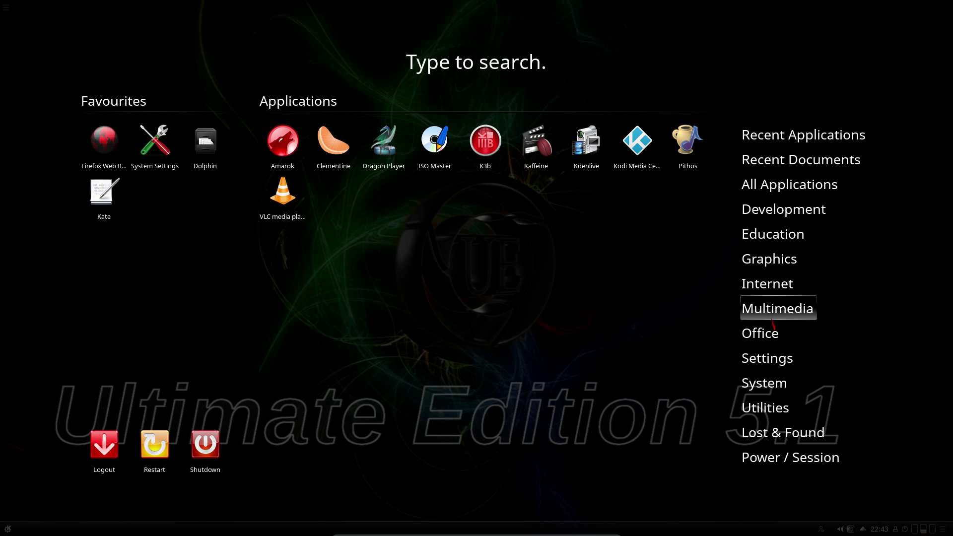
mouse_move(775, 362)
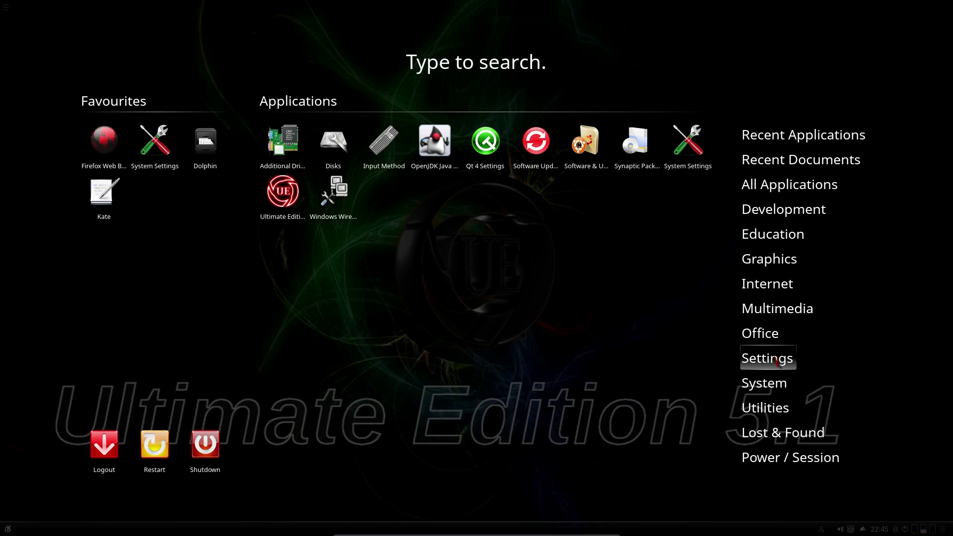
mouse_move(775, 387)
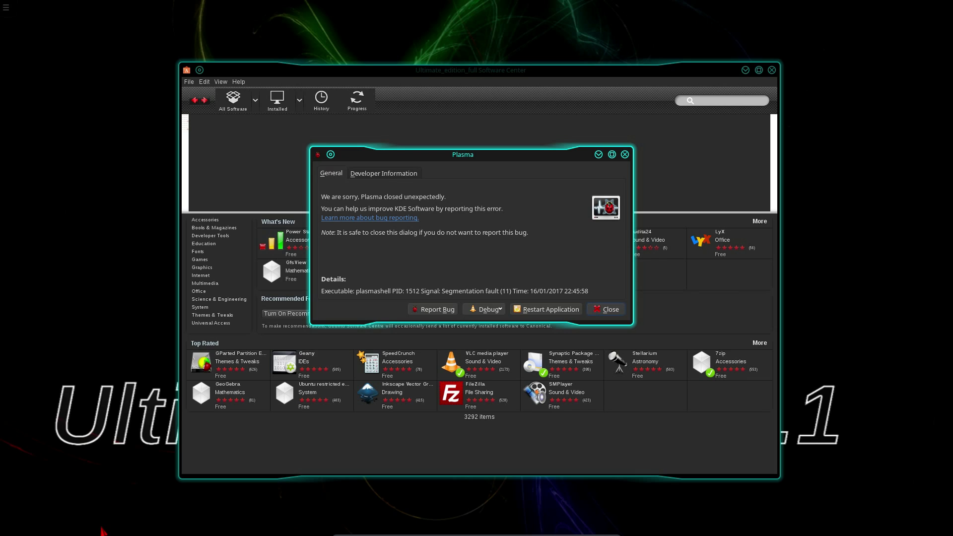
Close the 'Plasma closed unexpectedly' crash dialog.
mouse_move(105, 530)
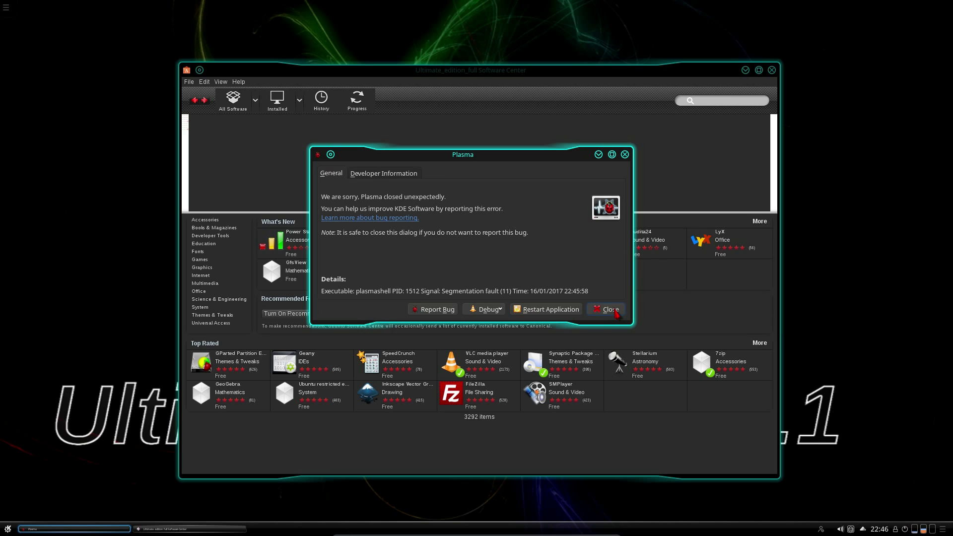
click(613, 311)
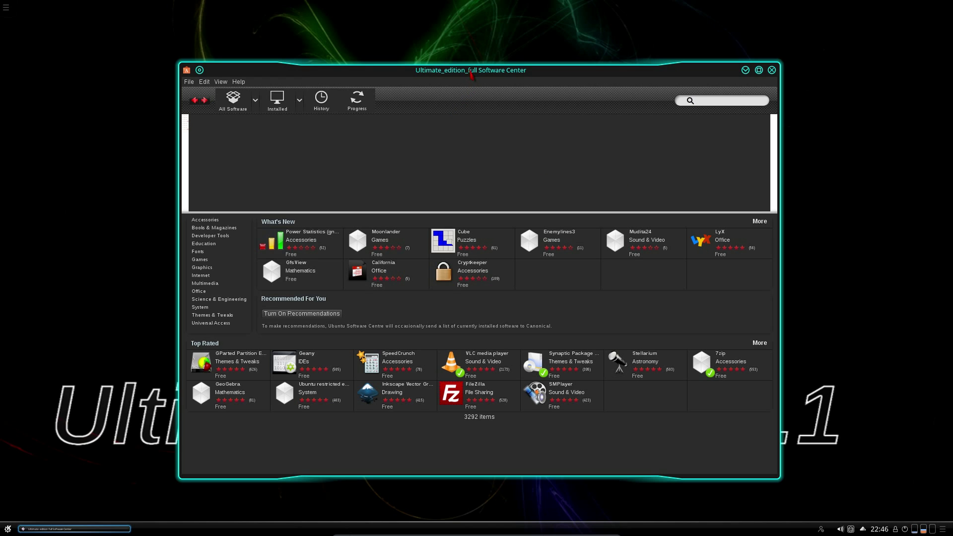
Move the Software Center aside and launch Discover via a 'dis' launcher search.
drag(473, 76, 611, 80)
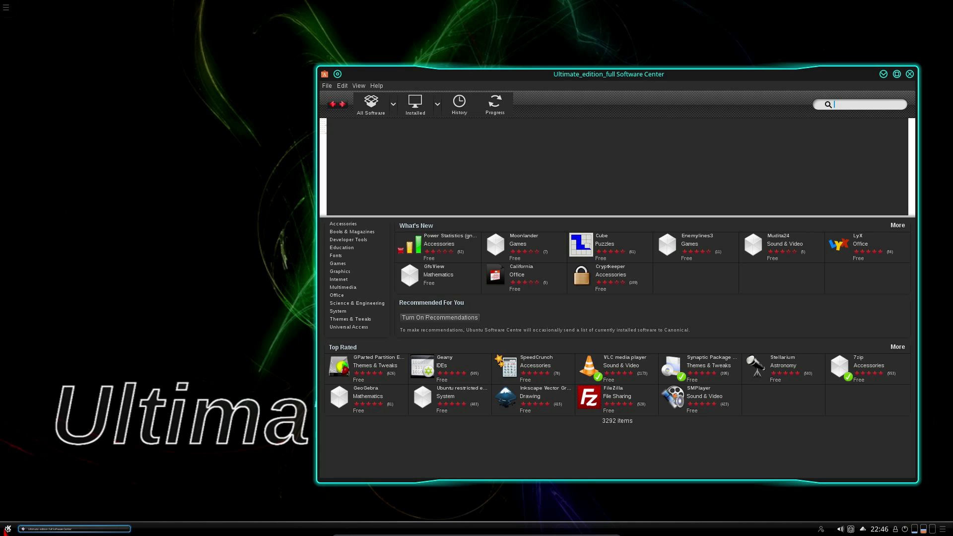
click(7, 529)
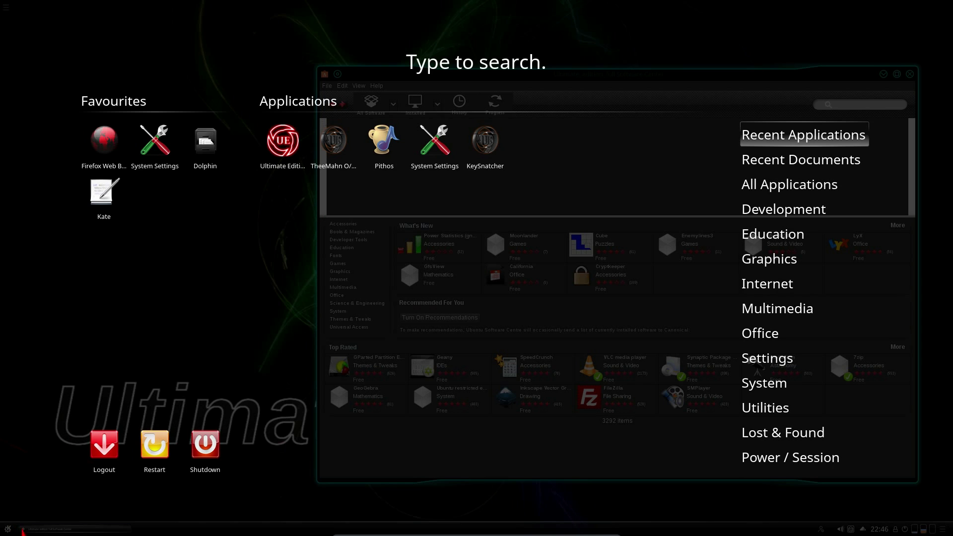
text(dis)
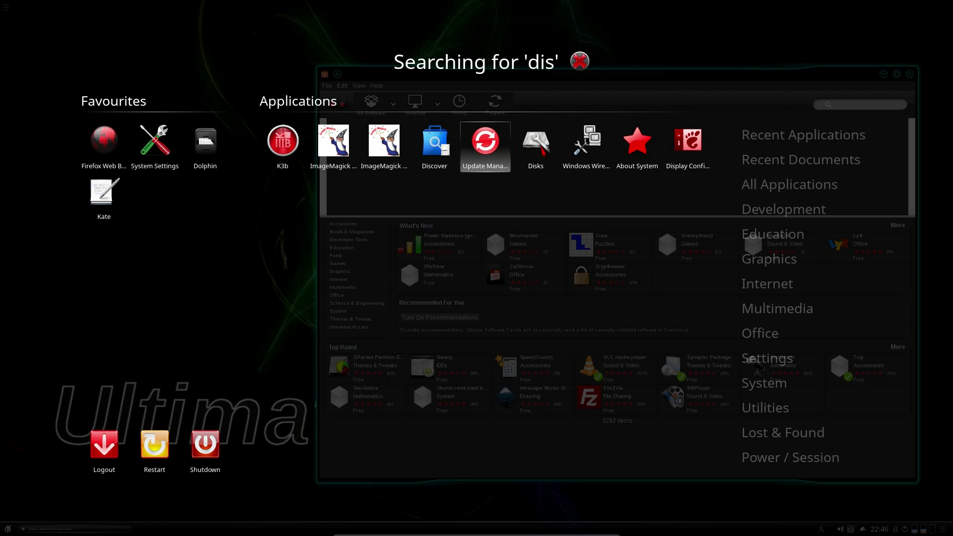
click(433, 159)
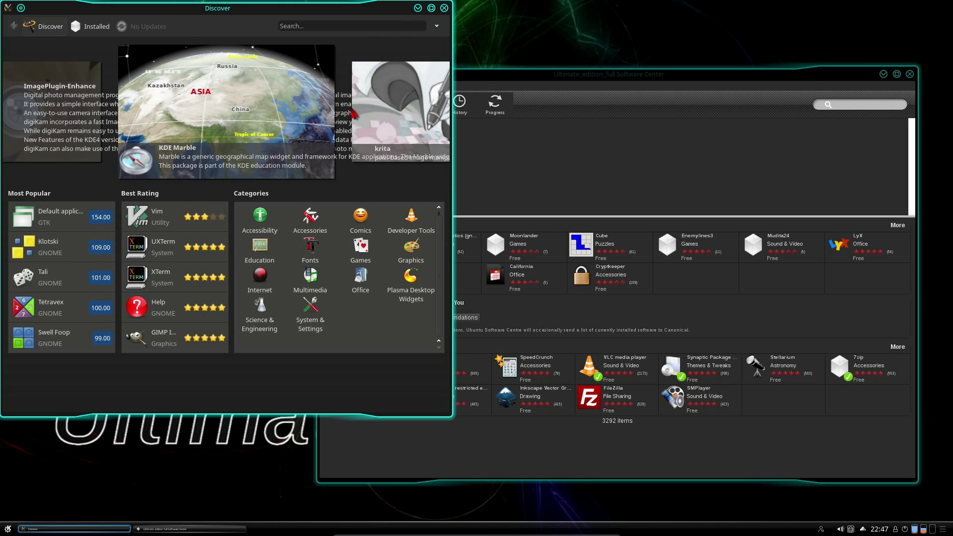
Open VLC's page in the Software Center and Vim's in Discover, then close Discover.
click(549, 77)
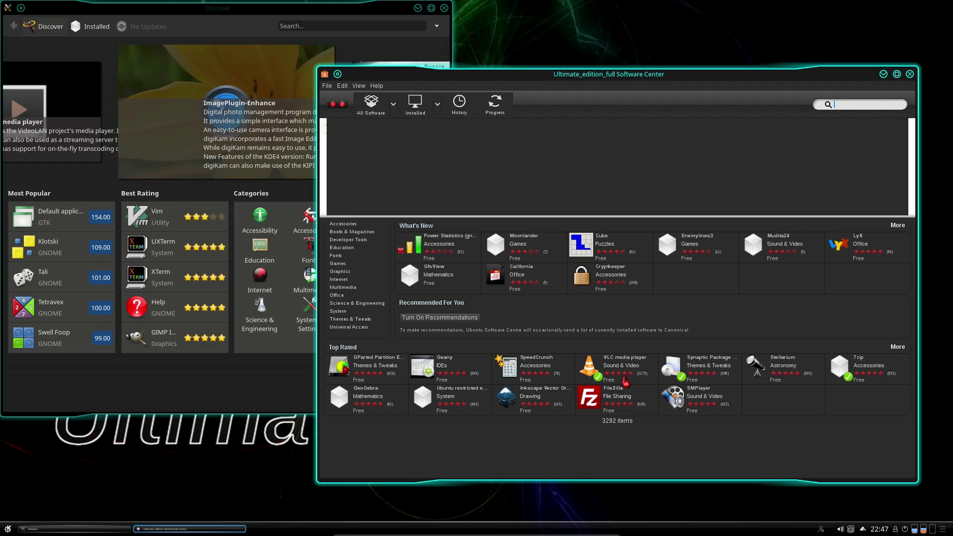
click(626, 381)
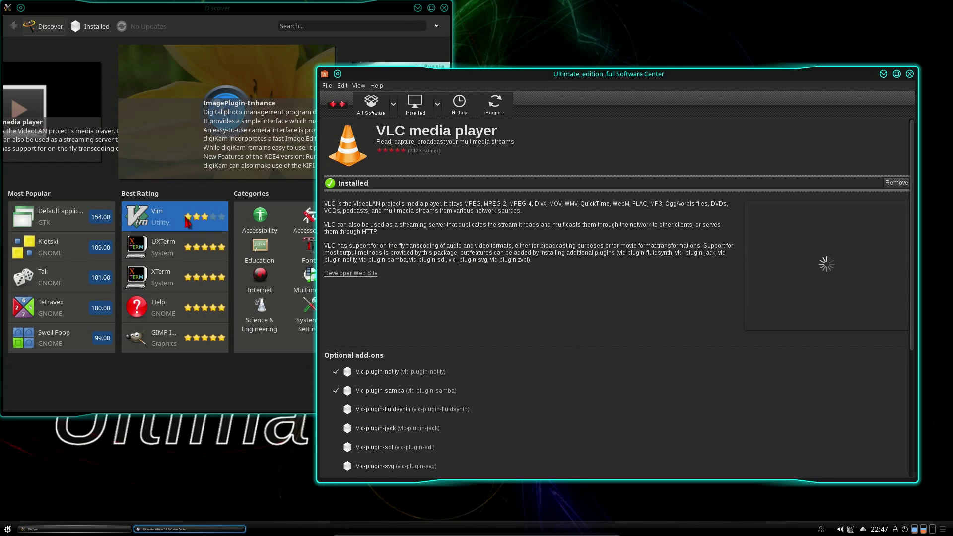
click(188, 224)
click(189, 224)
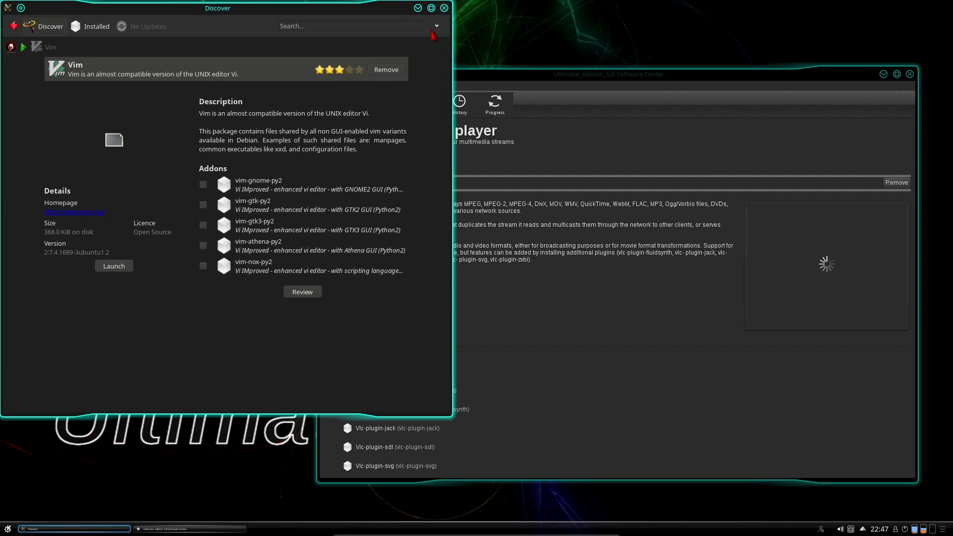
click(444, 8)
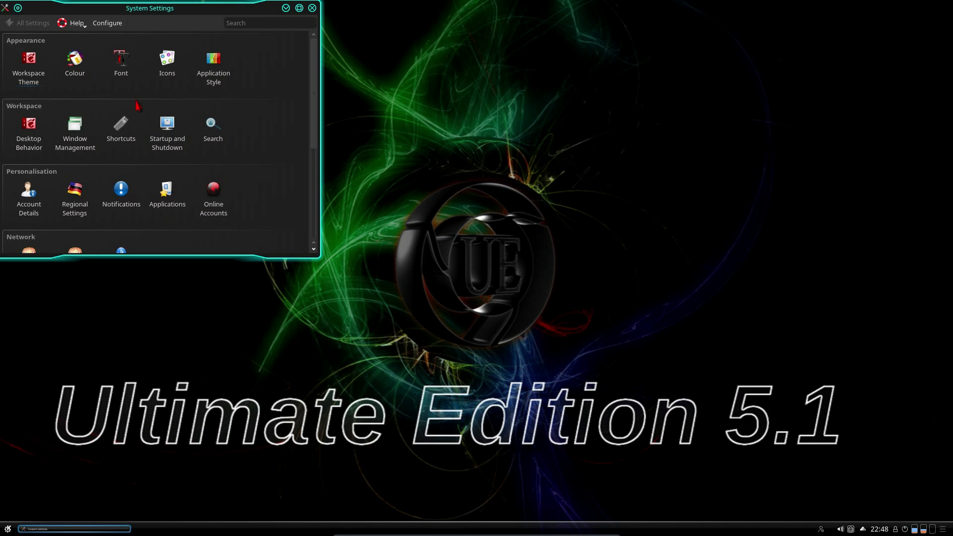
Maximize System Settings and go to the Workspace Theme's Cursor Theme page.
drag(91, 18, 118, 17)
double_click(118, 17)
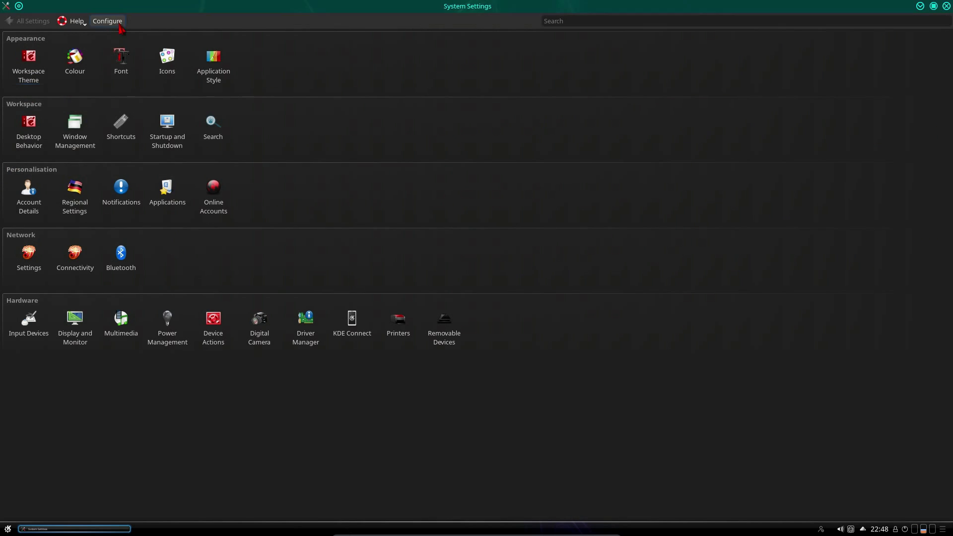
click(26, 67)
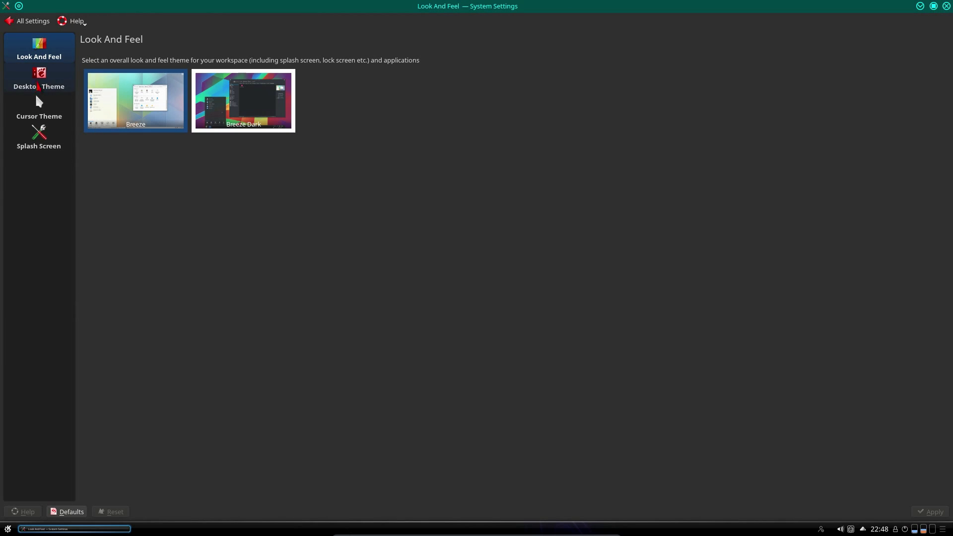
click(45, 82)
click(54, 117)
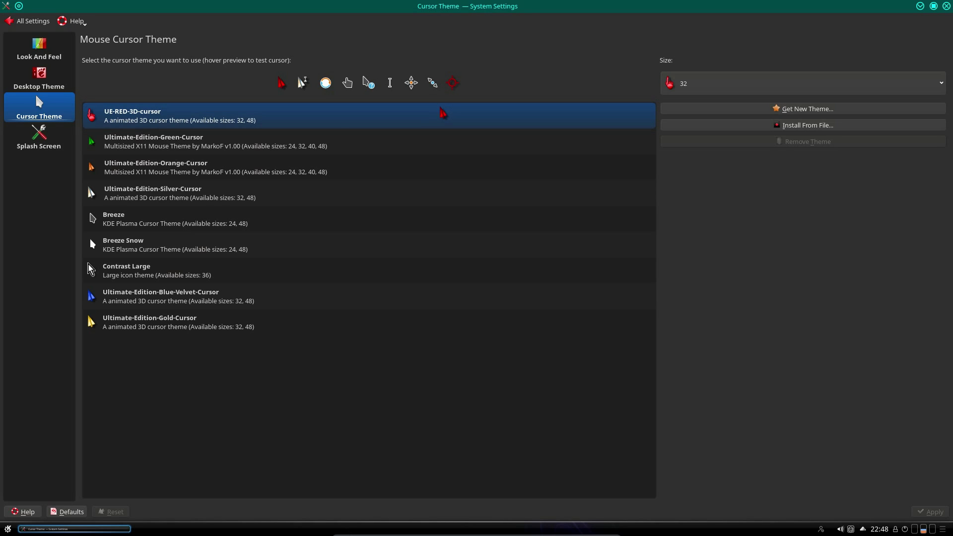
Preview the Green, Orange, Blue-Velvet, Gold and Silver Ultimate Edition cursors, settling on Green.
click(135, 146)
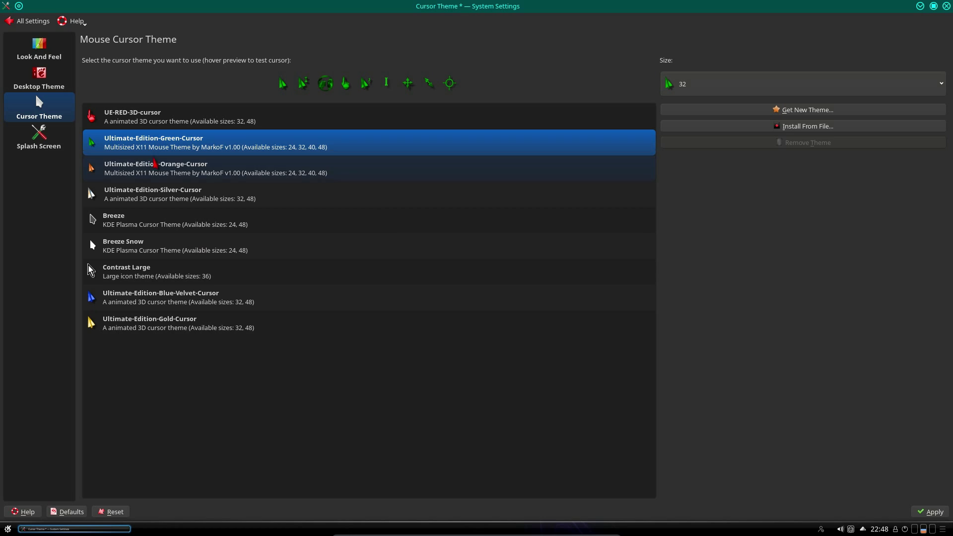
click(151, 158)
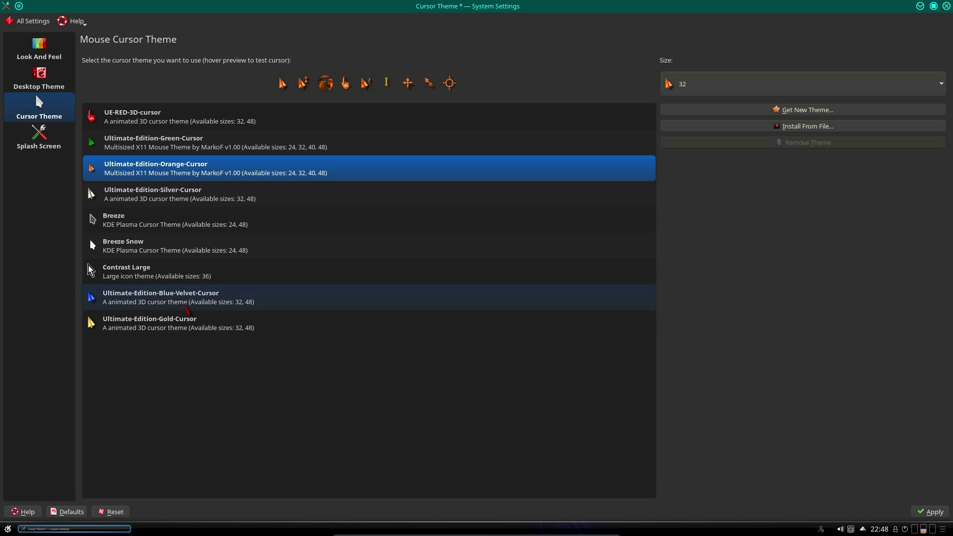
click(187, 308)
click(190, 324)
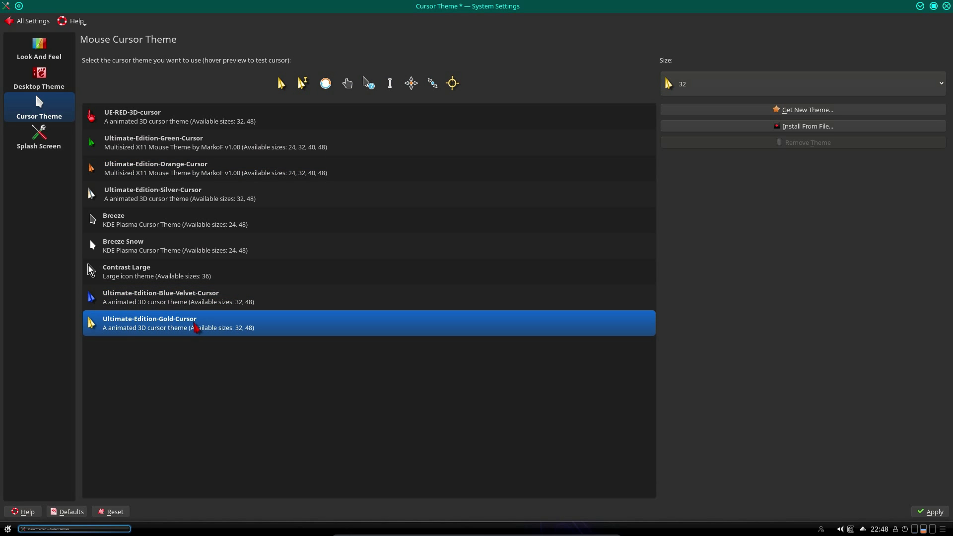
click(196, 200)
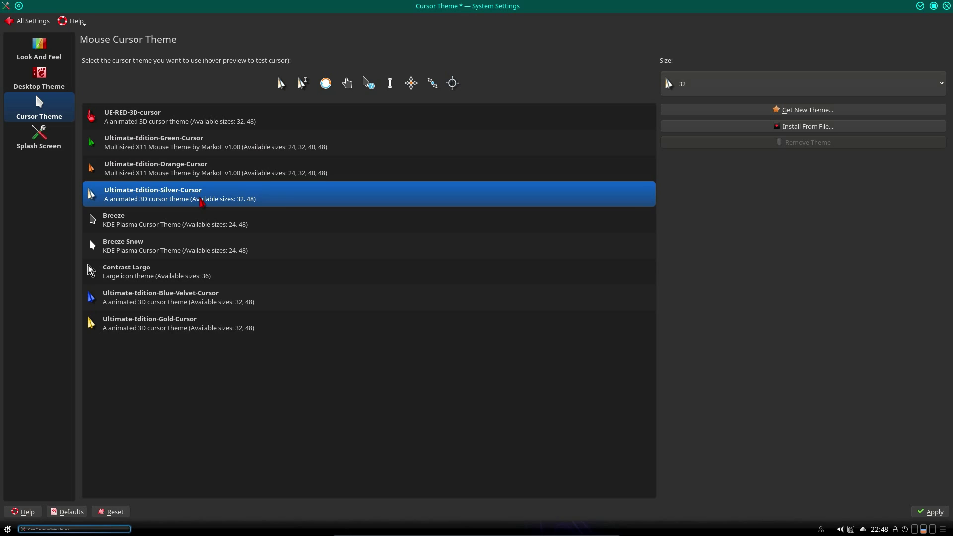
click(185, 172)
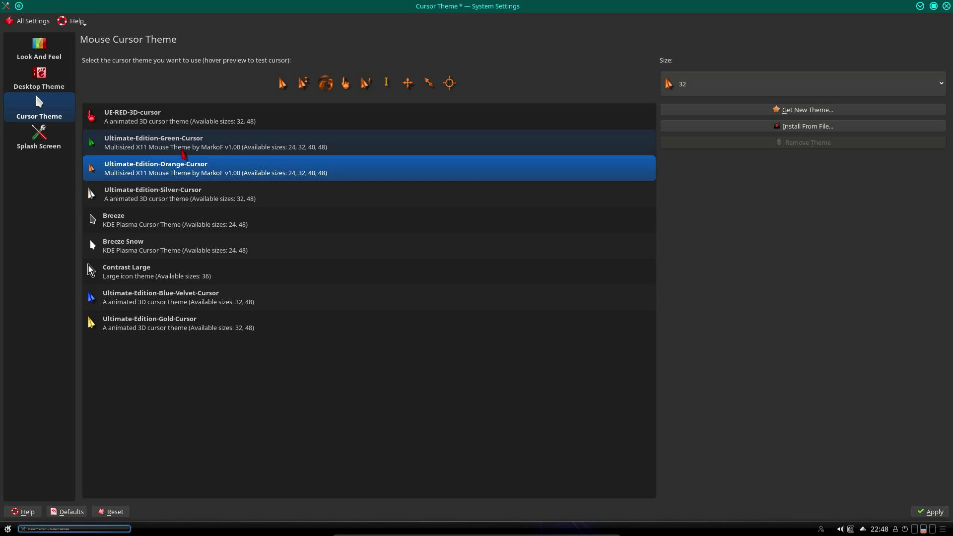
click(182, 150)
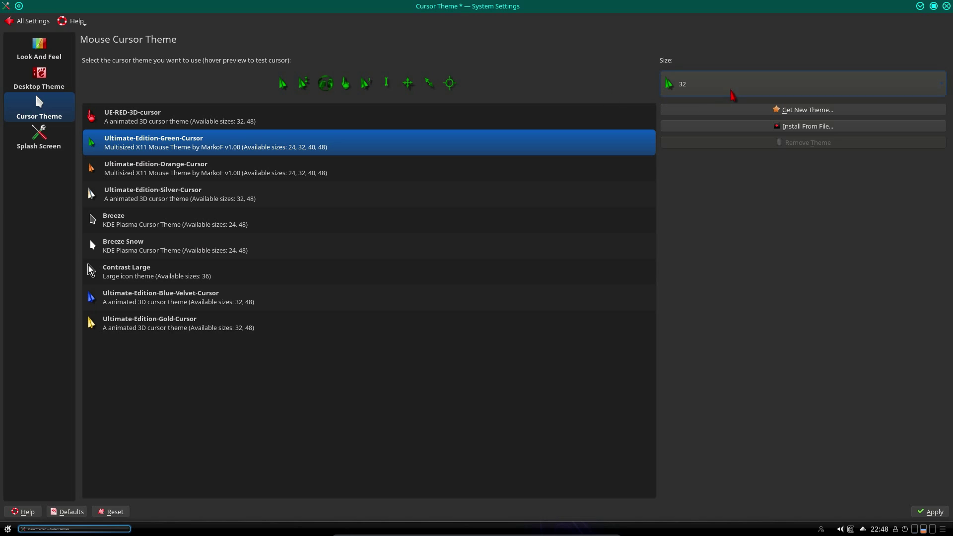
Apply Ultimate-Edition-Green-Cursor at size 40, then show the Desktop Theme page.
click(707, 93)
click(698, 144)
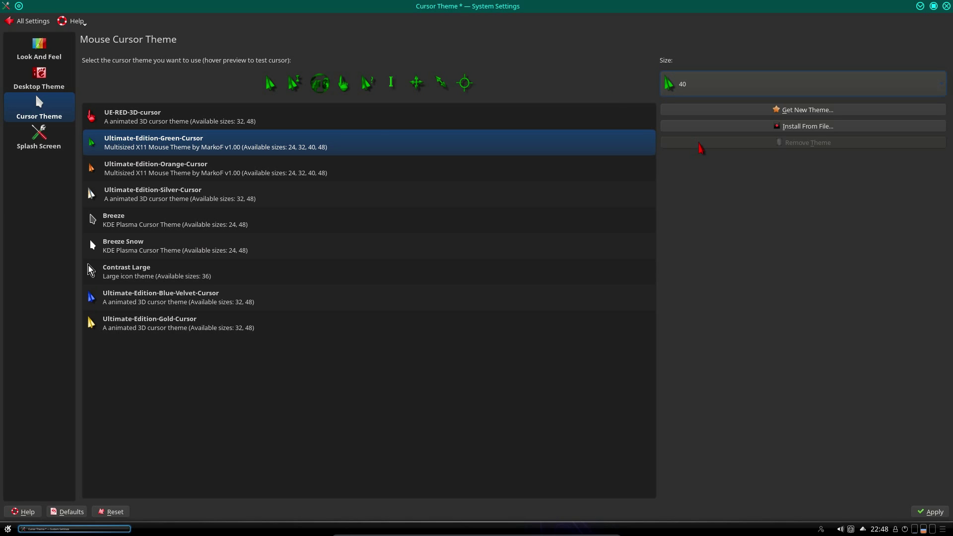
click(931, 512)
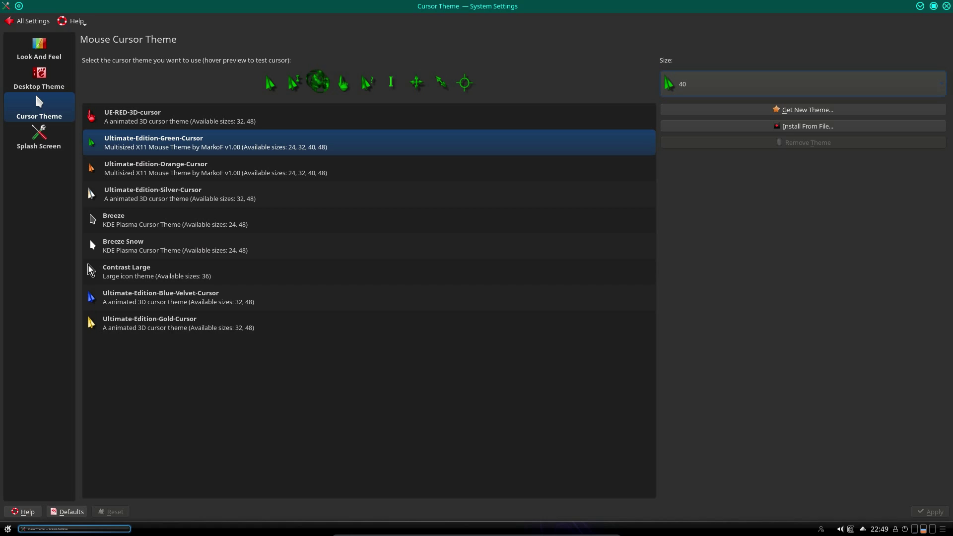
click(39, 79)
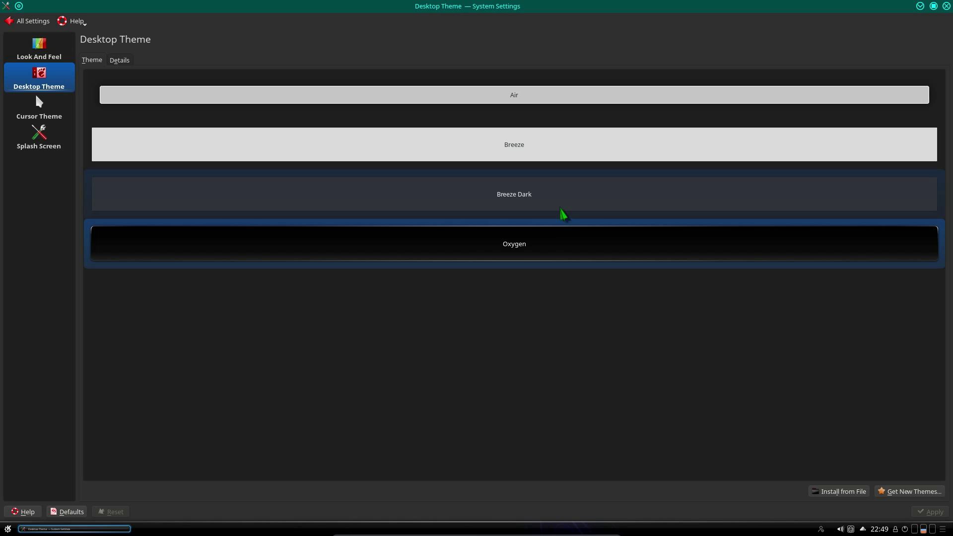
Select and apply the Breeze Dark desktop theme.
click(560, 209)
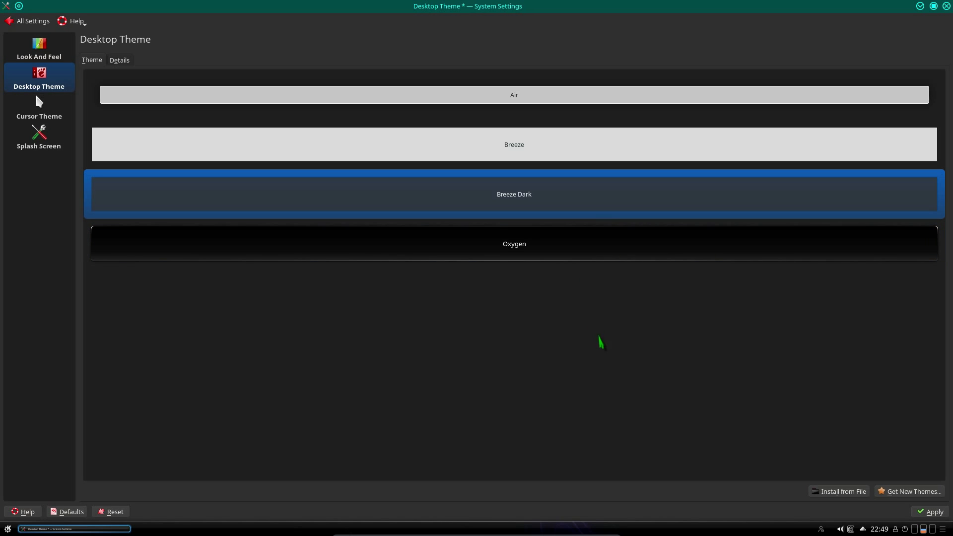
click(922, 514)
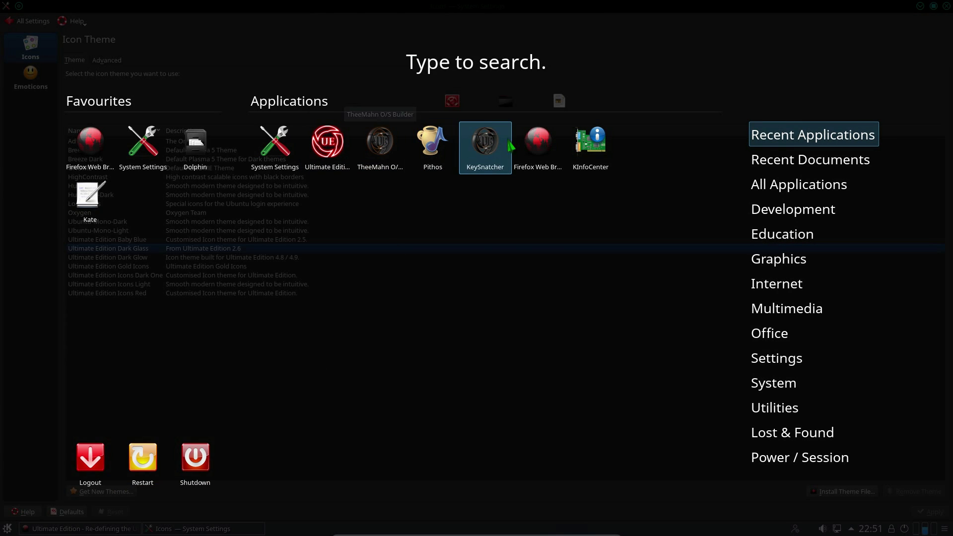
Look at the launcher's Internet applications, then close the launcher.
click(821, 287)
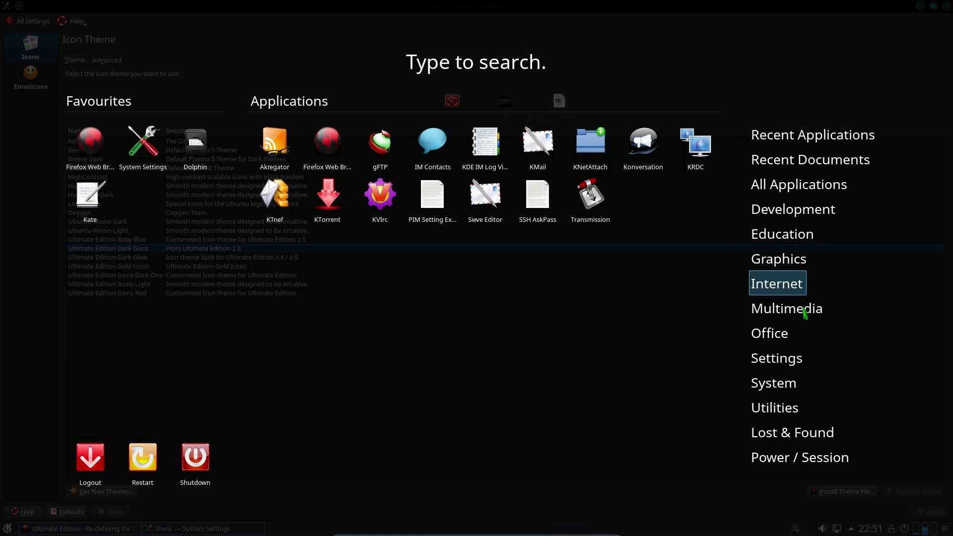
mouse_move(784, 456)
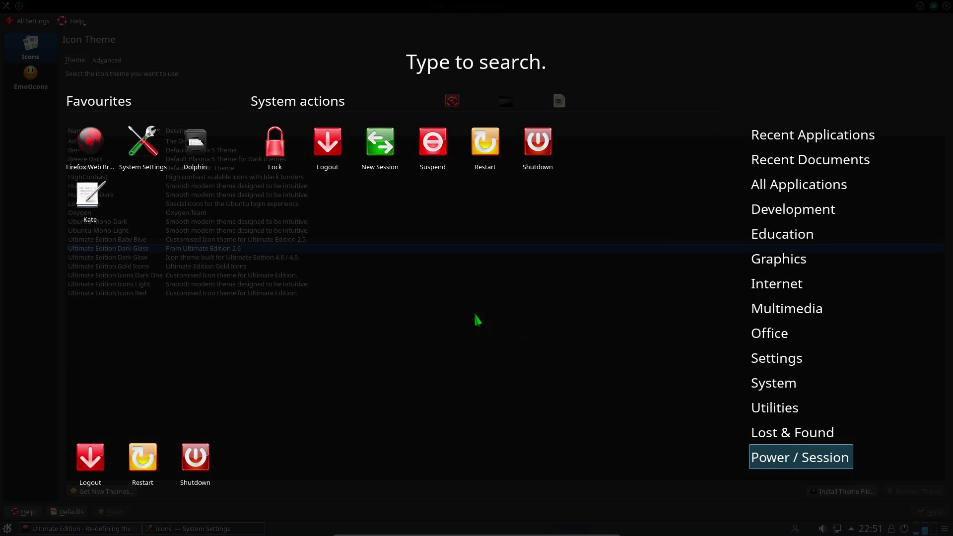
click(464, 329)
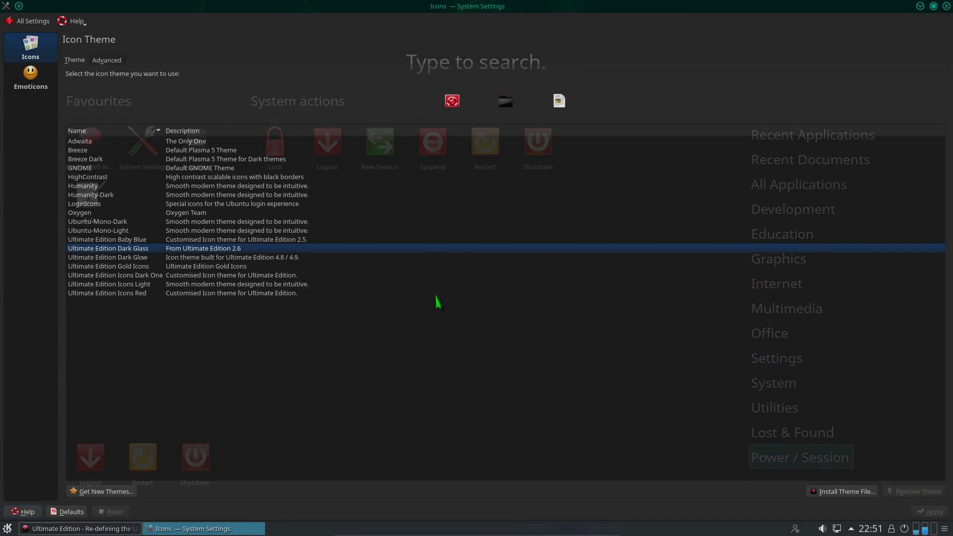
Apply the Ultimate Edition Dark Glow icon theme and reopen the launcher to see it.
click(141, 258)
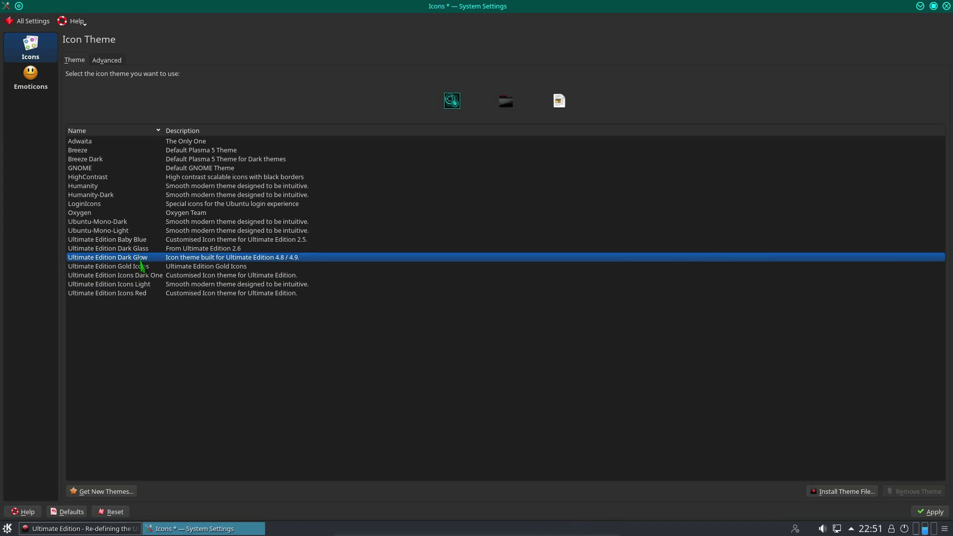
click(930, 515)
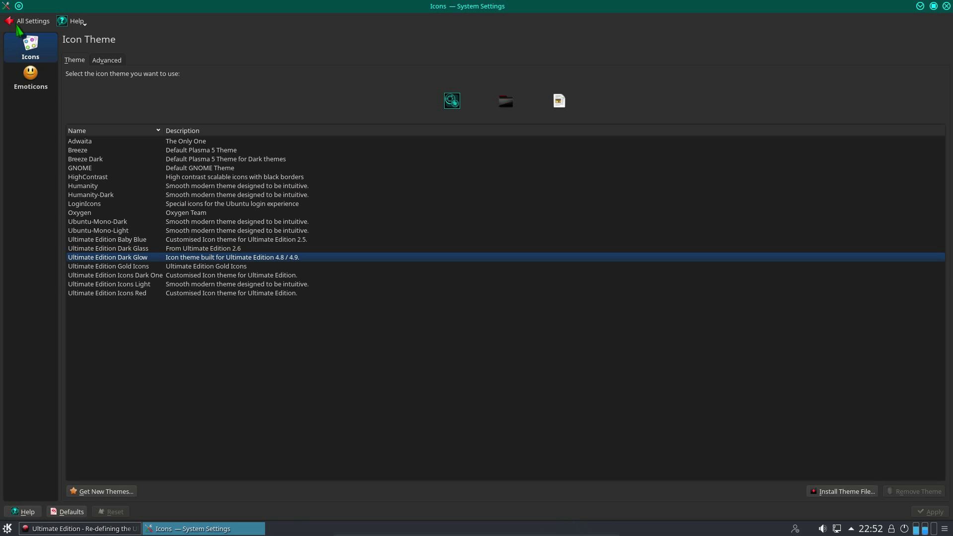
click(7, 528)
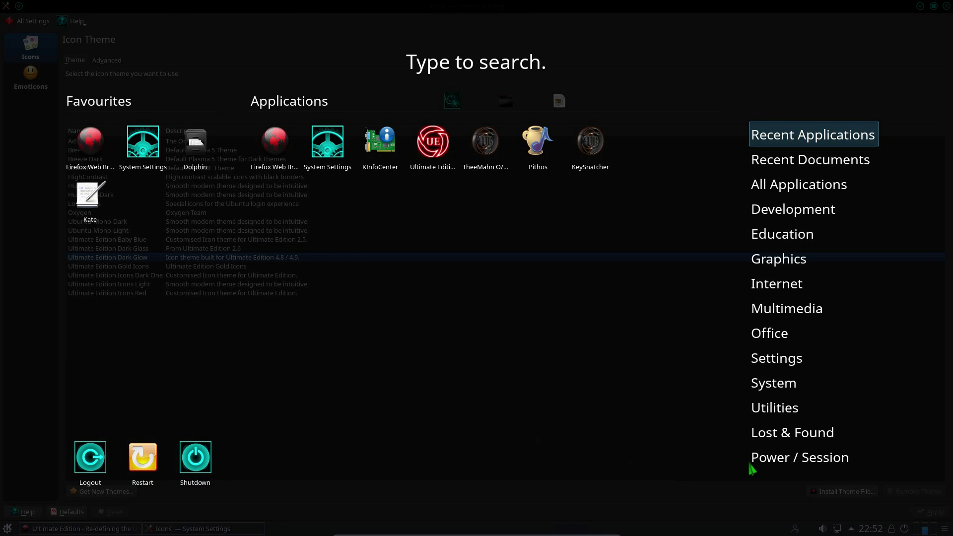
mouse_move(759, 468)
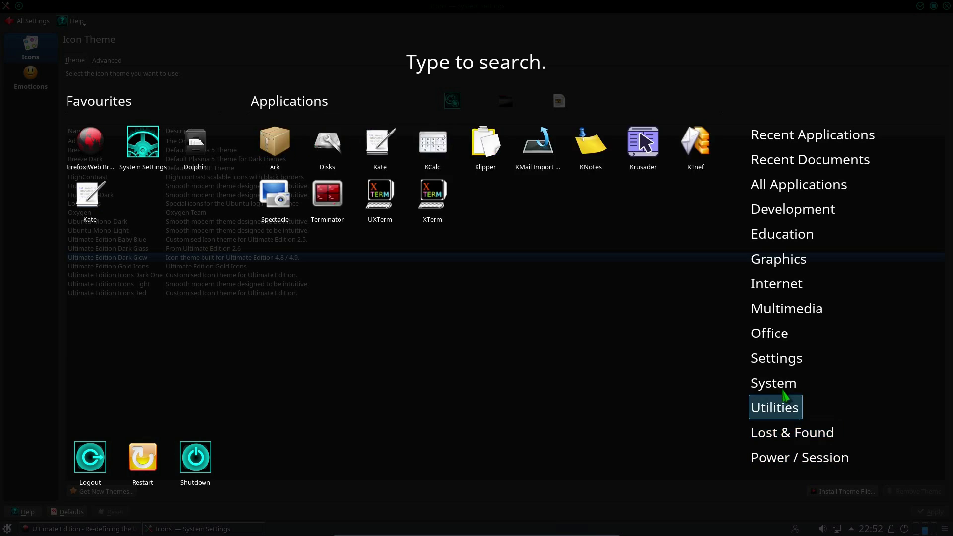
mouse_move(778, 354)
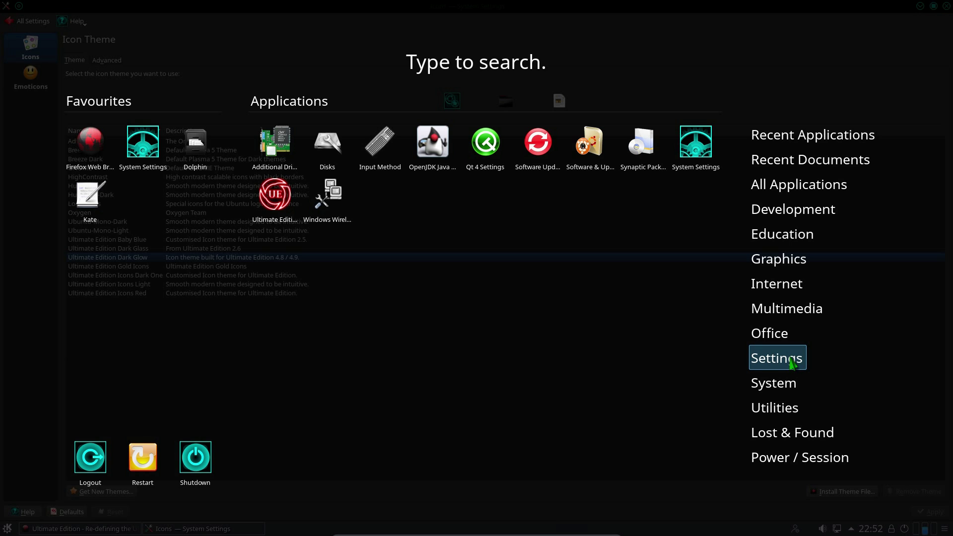
mouse_move(785, 287)
mouse_move(792, 203)
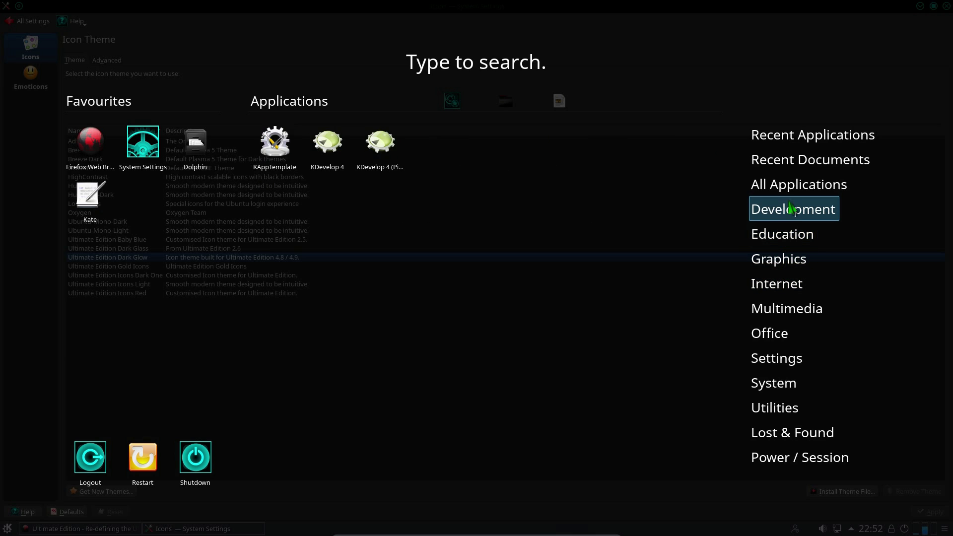
mouse_move(807, 135)
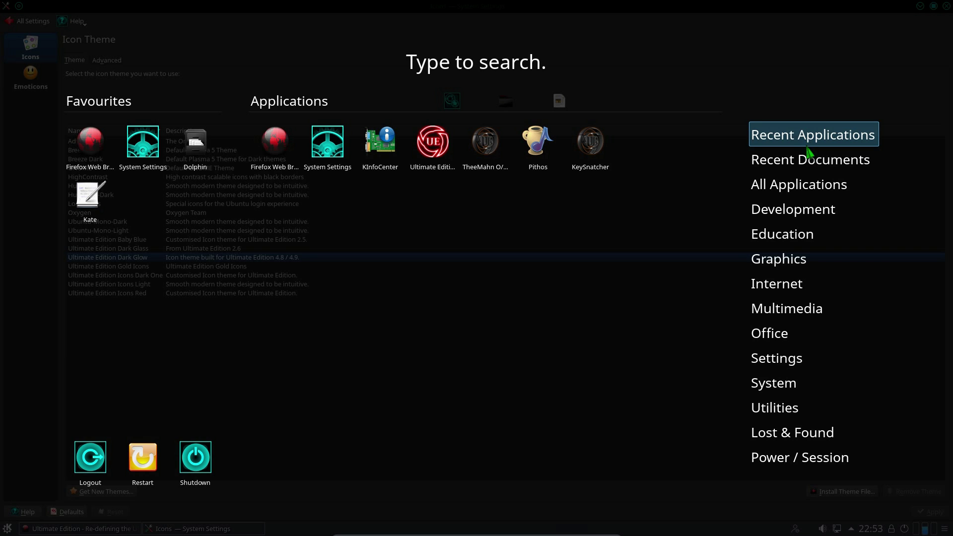
Close the launcher and return from All Settings to the Icons module.
mouse_move(809, 156)
click(537, 375)
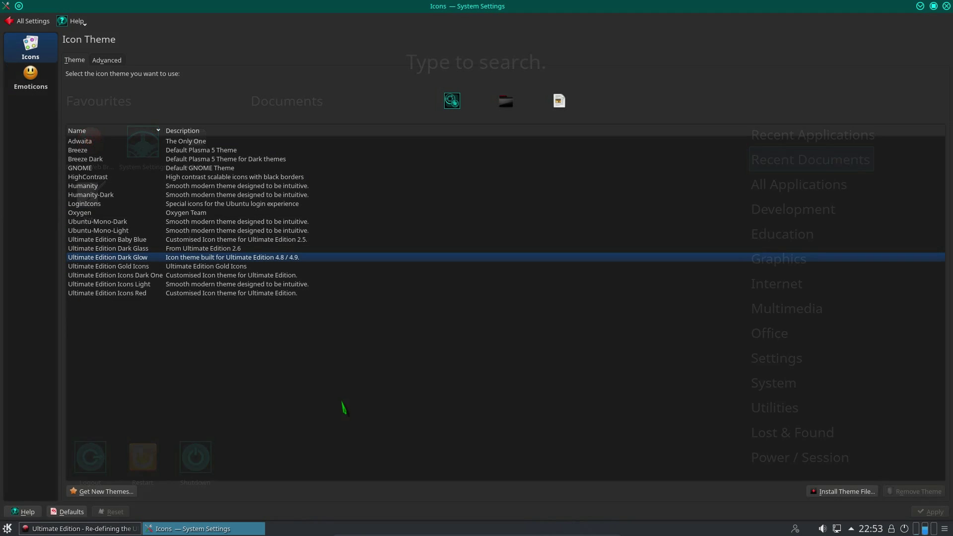
click(22, 21)
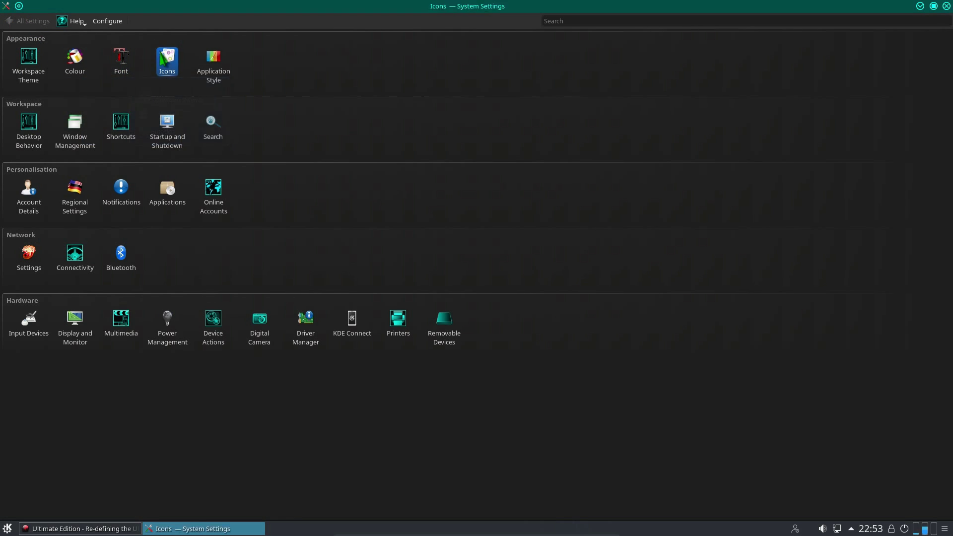
click(167, 60)
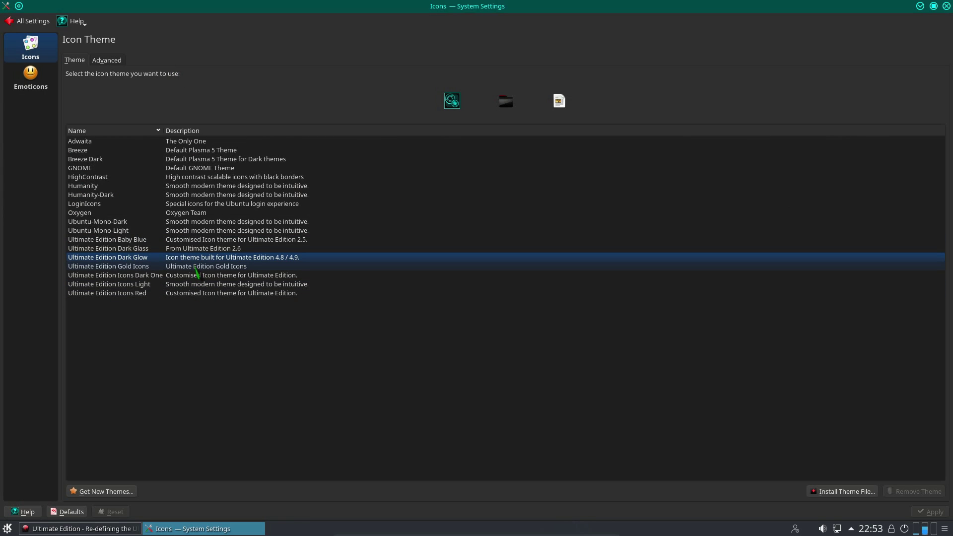
Apply Ultimate Edition Gold Icons, then reopen the launcher with Alt+F1.
click(196, 267)
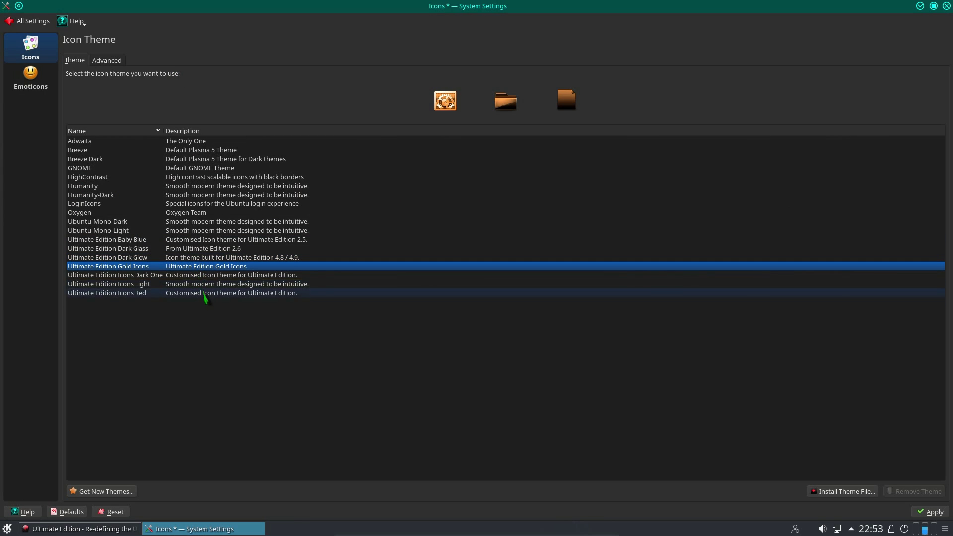
click(935, 512)
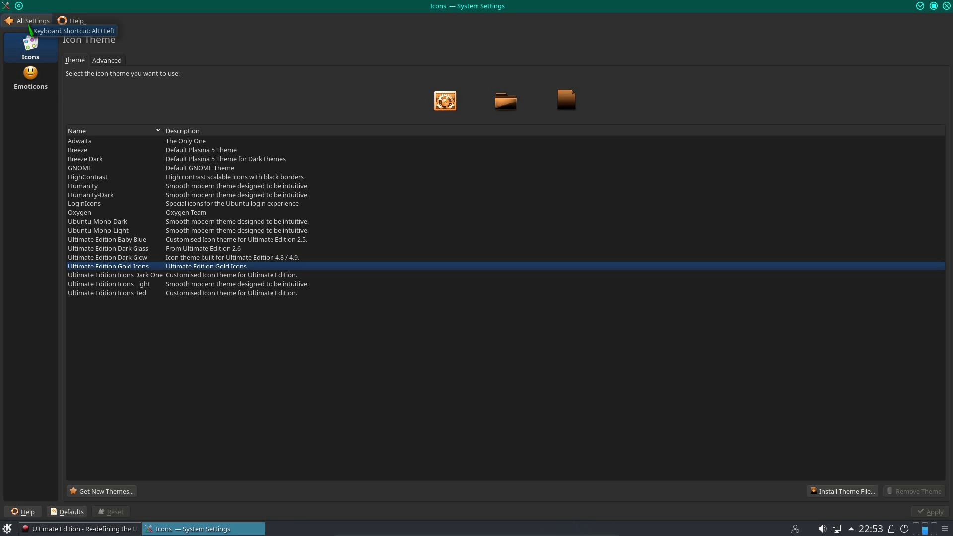
key(alt+F1)
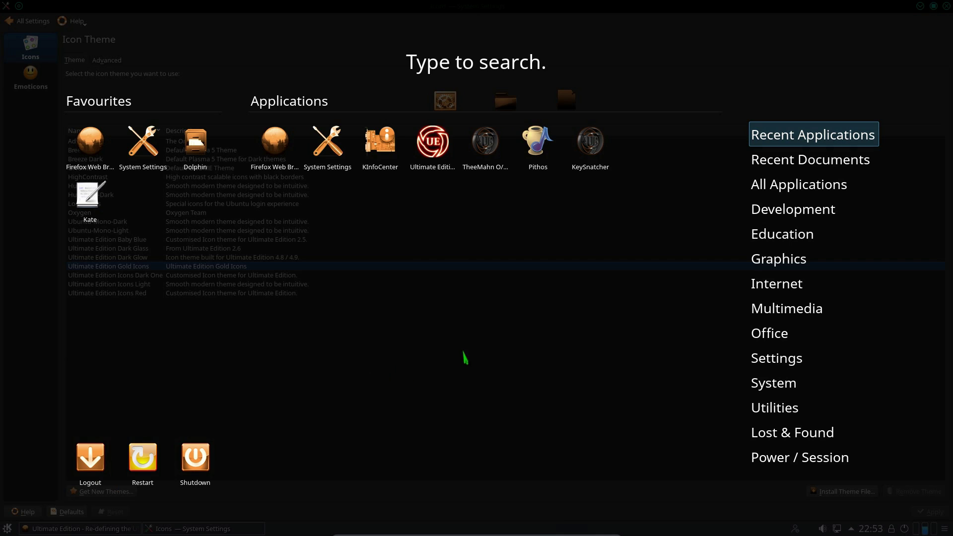
Run through the dashboard's application categories before searching for Muon.
mouse_move(804, 457)
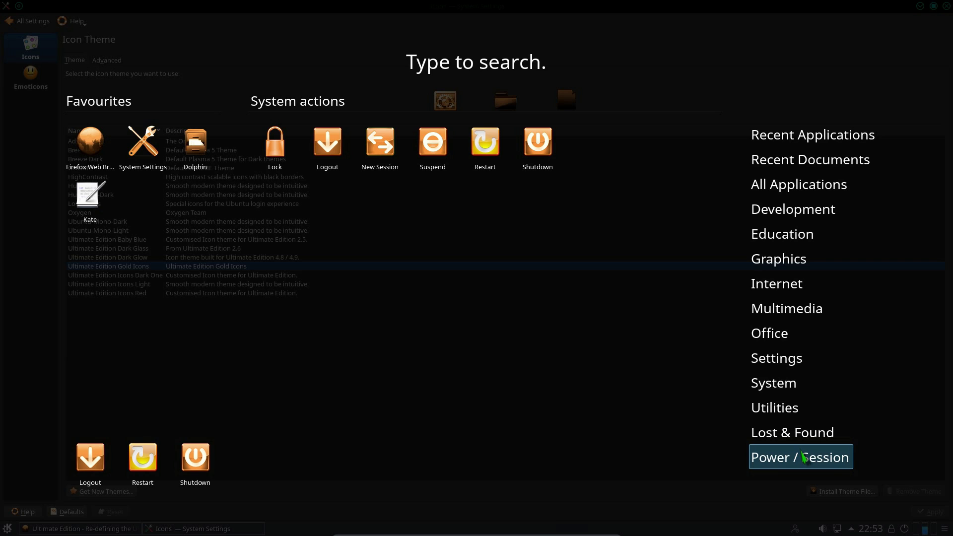
mouse_move(800, 408)
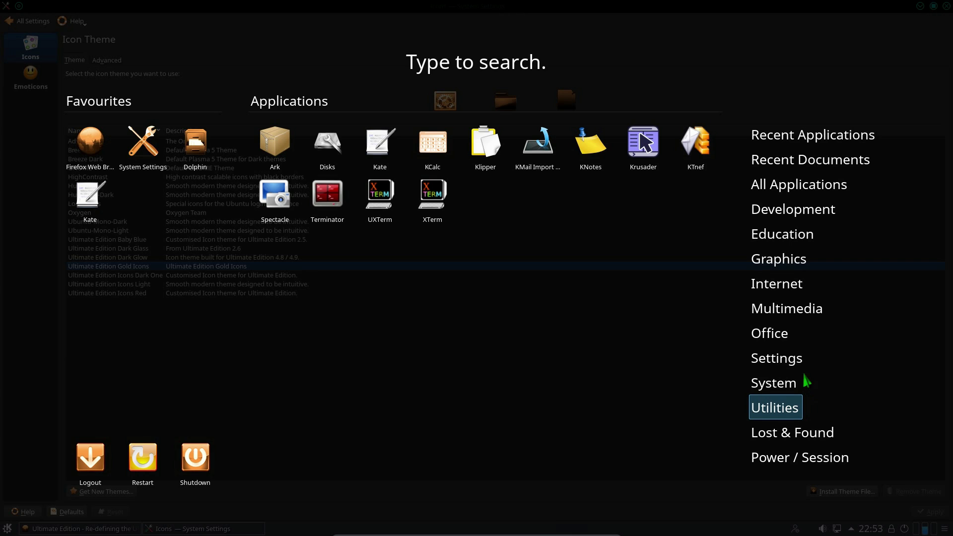
mouse_move(777, 338)
mouse_move(779, 309)
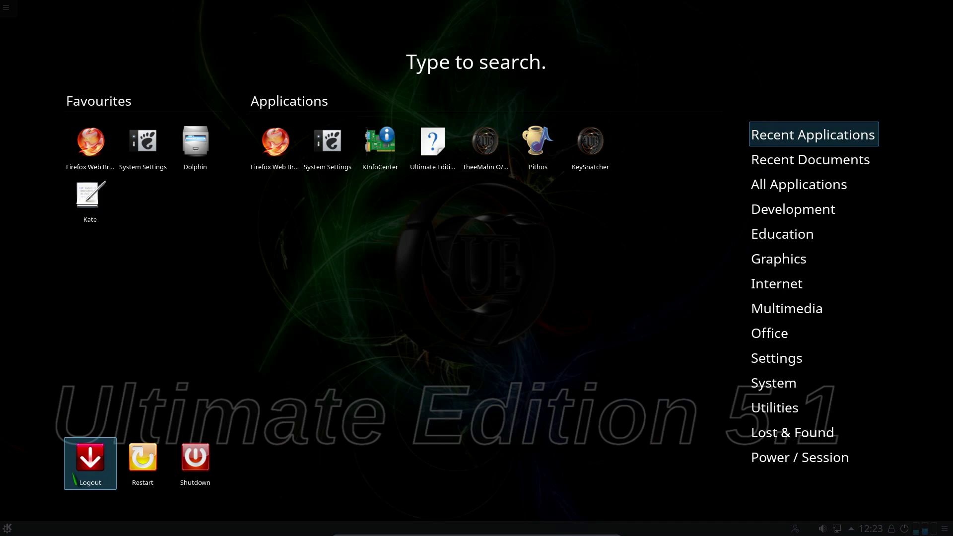
Launch Muon Package Manager and scroll the Other Software repositories, such as Cinelerra, Google Earth and Wine PPA.
text(mu)
click(275, 144)
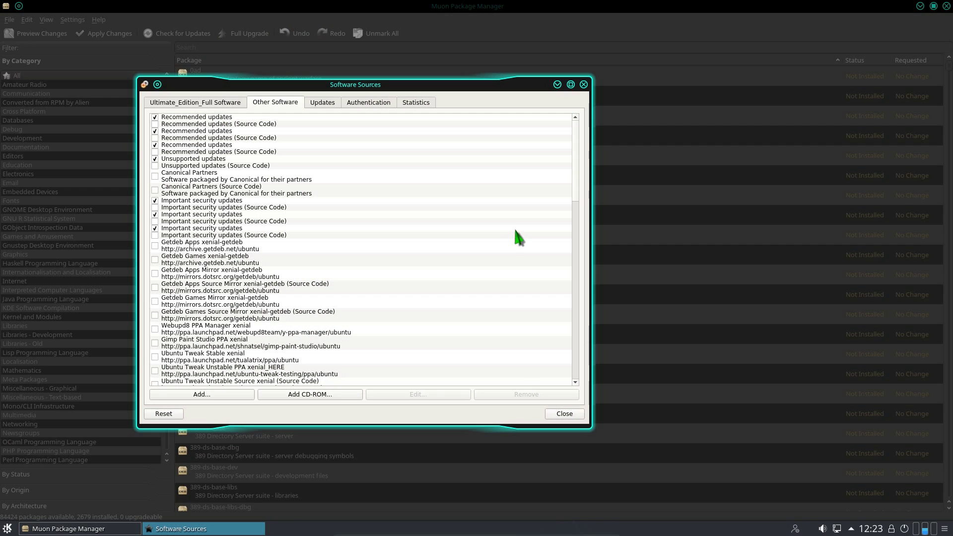
scroll(512, 233, down, 1)
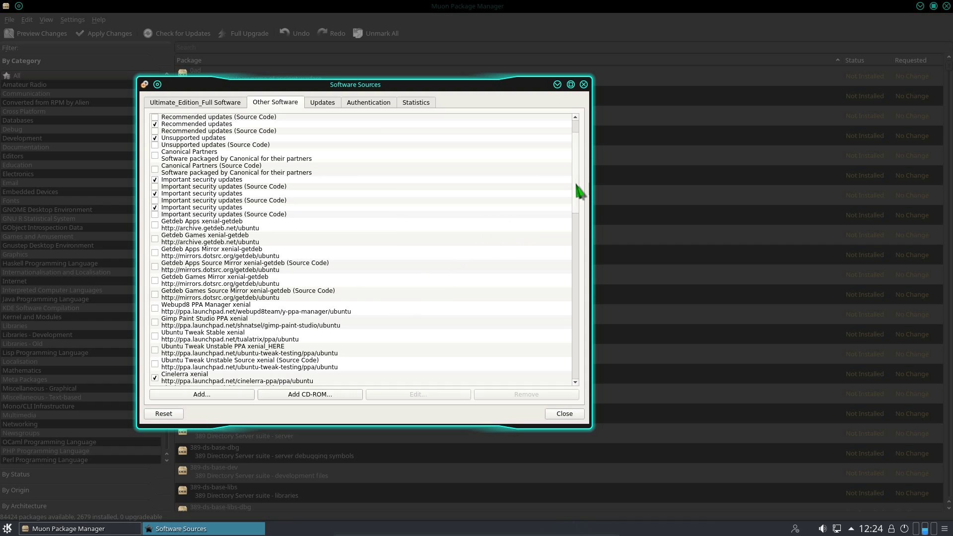
scroll(578, 194, down, 1)
drag(577, 193, 592, 322)
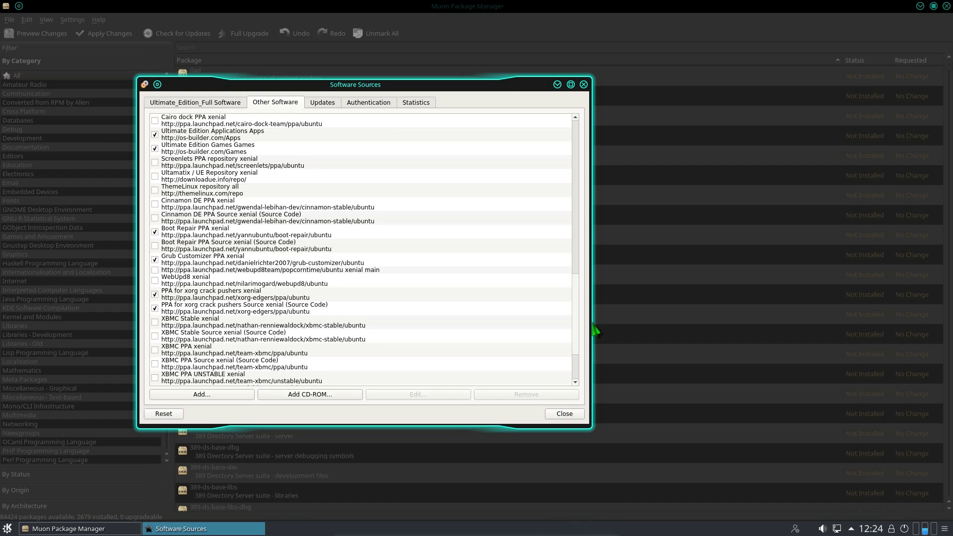
drag(593, 329, 464, 231)
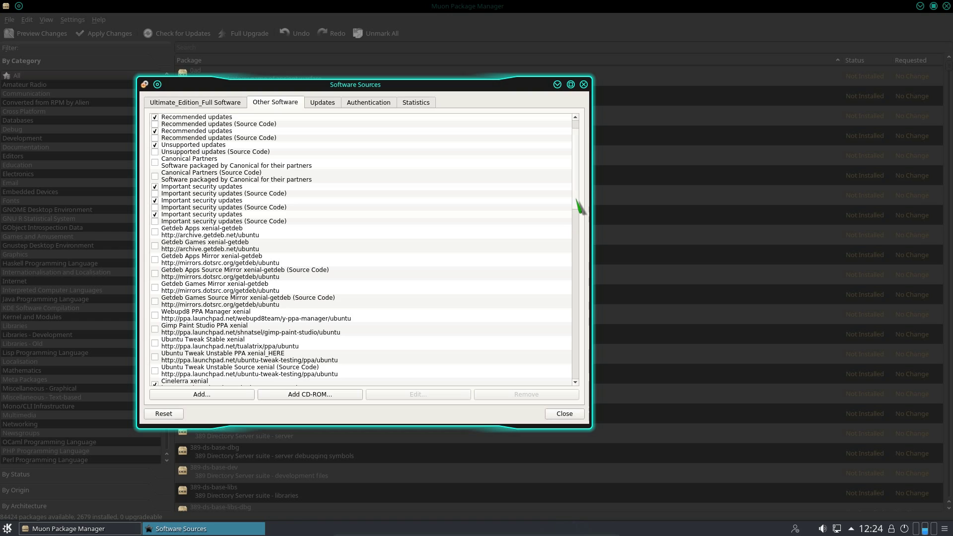
scroll(578, 213, down, 1)
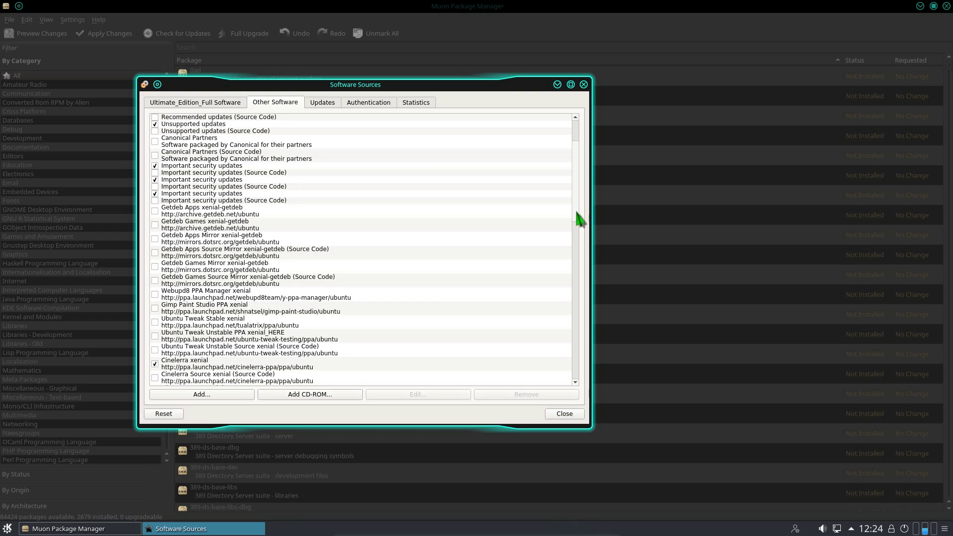
scroll(577, 218, down, 2)
scroll(578, 240, down, 3)
scroll(578, 273, down, 1)
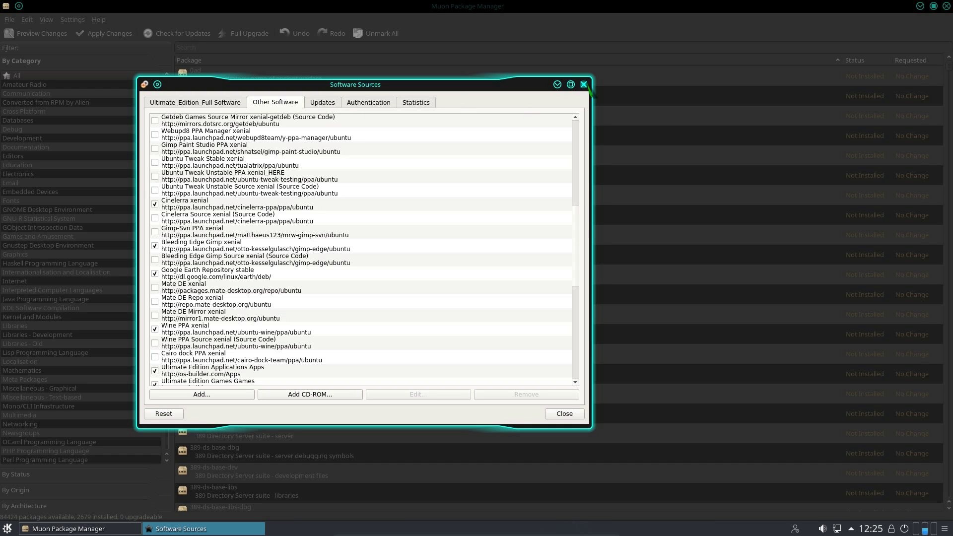
Close the software sources and apply the red Ultimate Edition wallpaper through Desktop Settings.
click(584, 85)
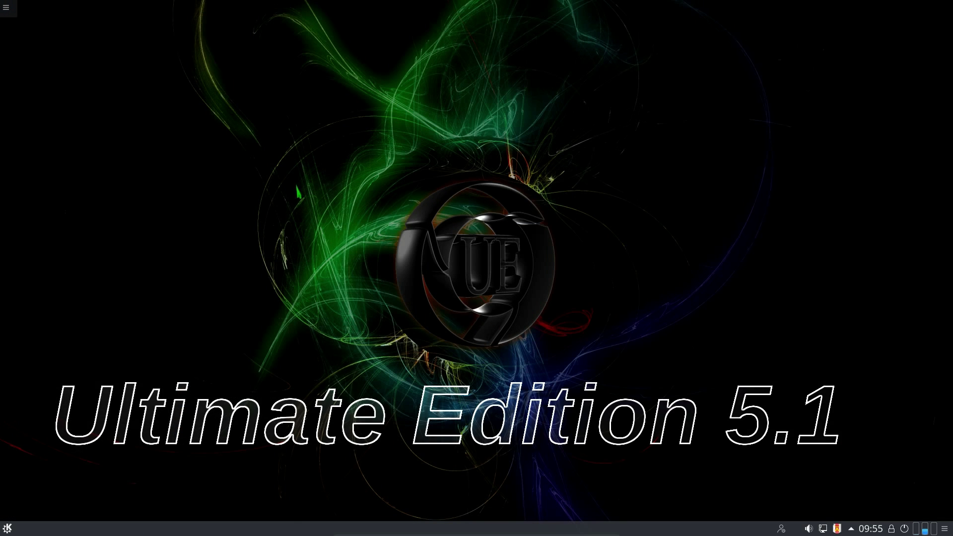
right_click(287, 197)
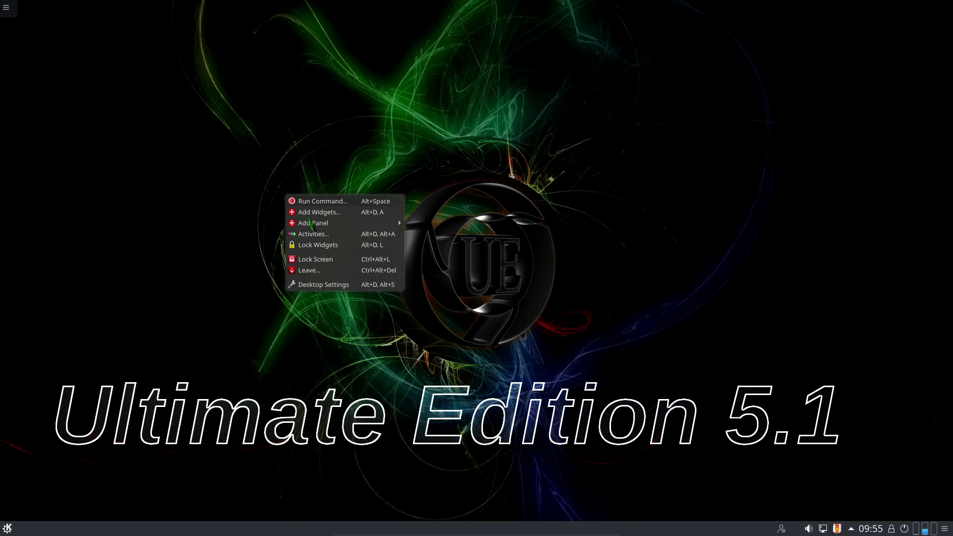
click(336, 285)
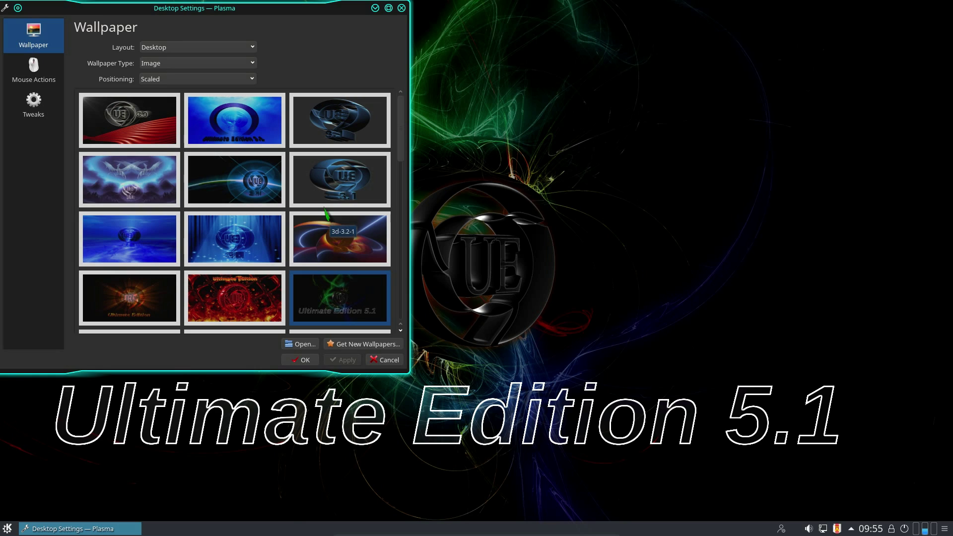
scroll(328, 221, down, 1)
scroll(327, 218, down, 1)
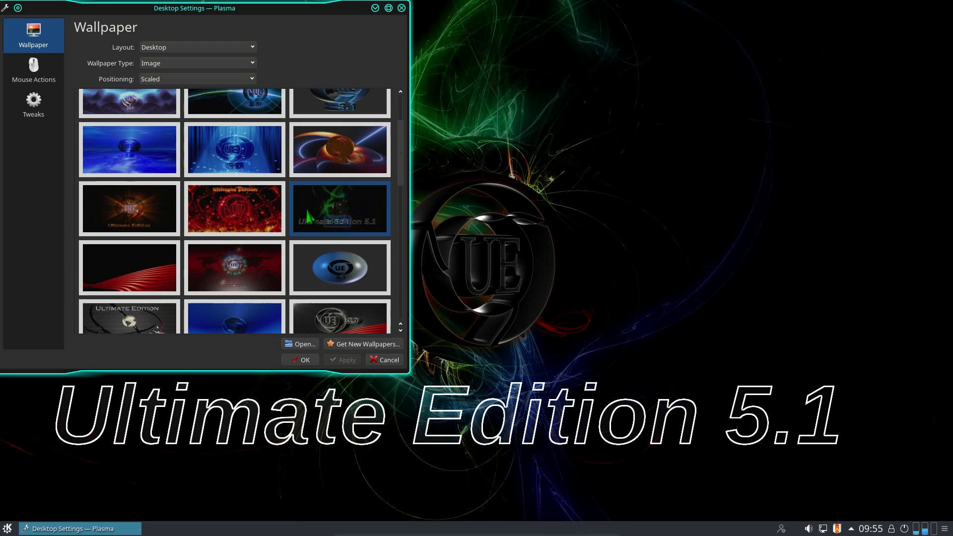
click(268, 208)
click(351, 361)
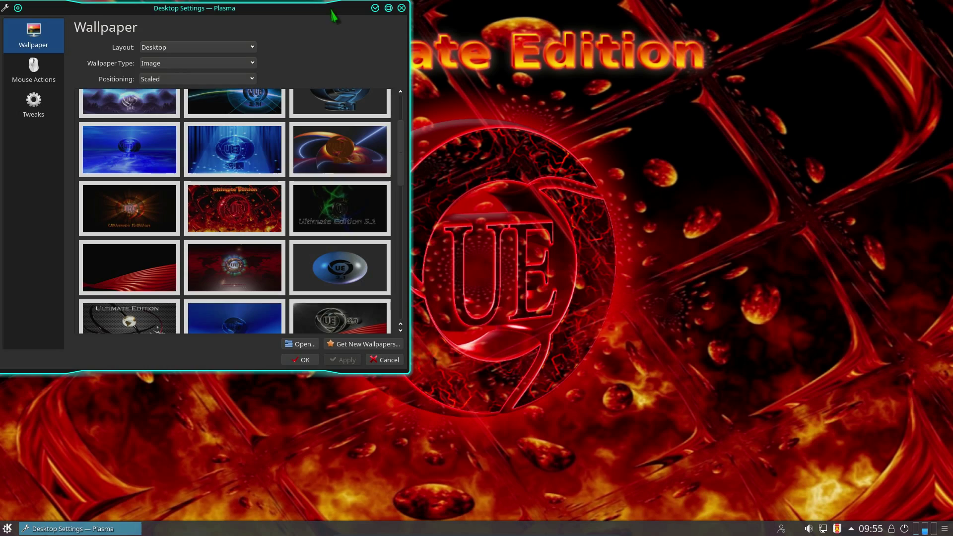
Try the blue curtain image, then apply the dark planet wallpaper and close Desktop Settings.
drag(328, 8, 397, 86)
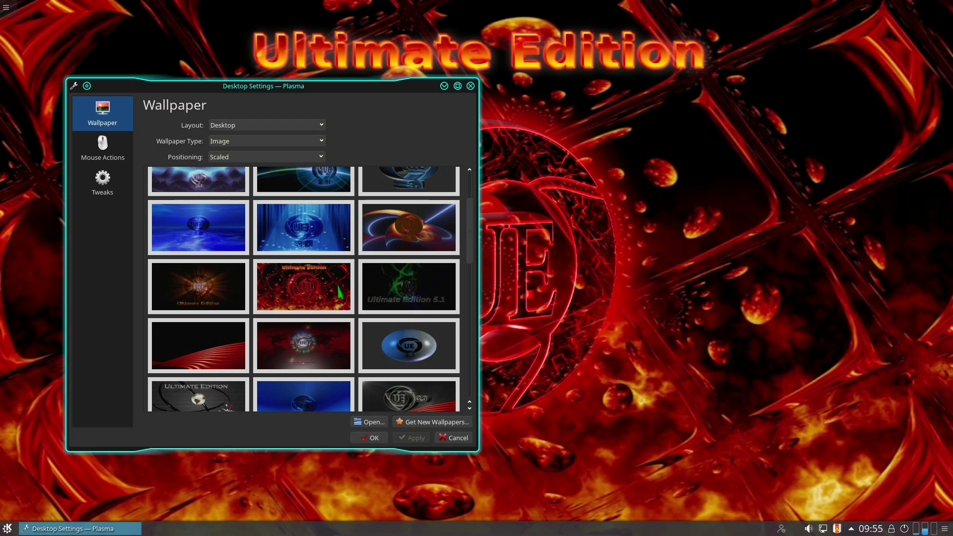
click(419, 438)
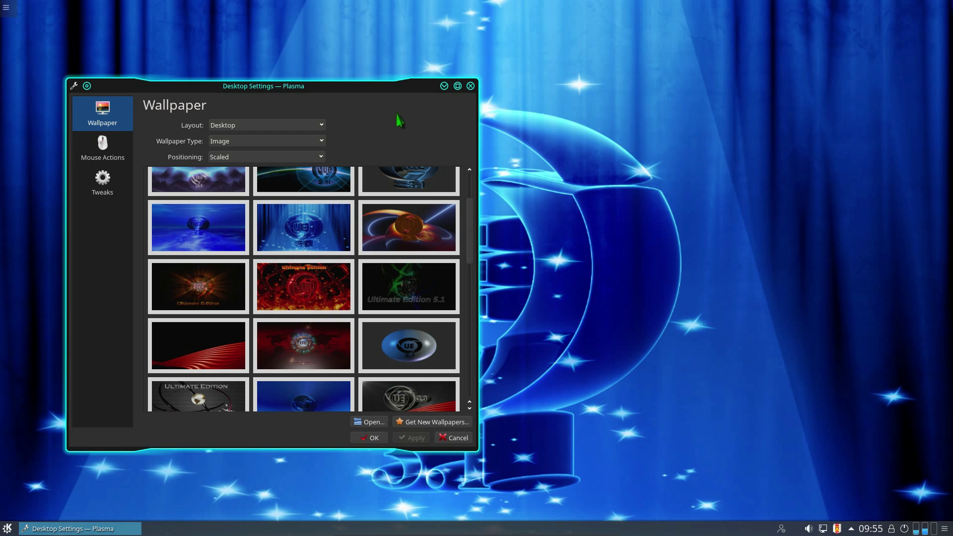
drag(400, 89, 472, 64)
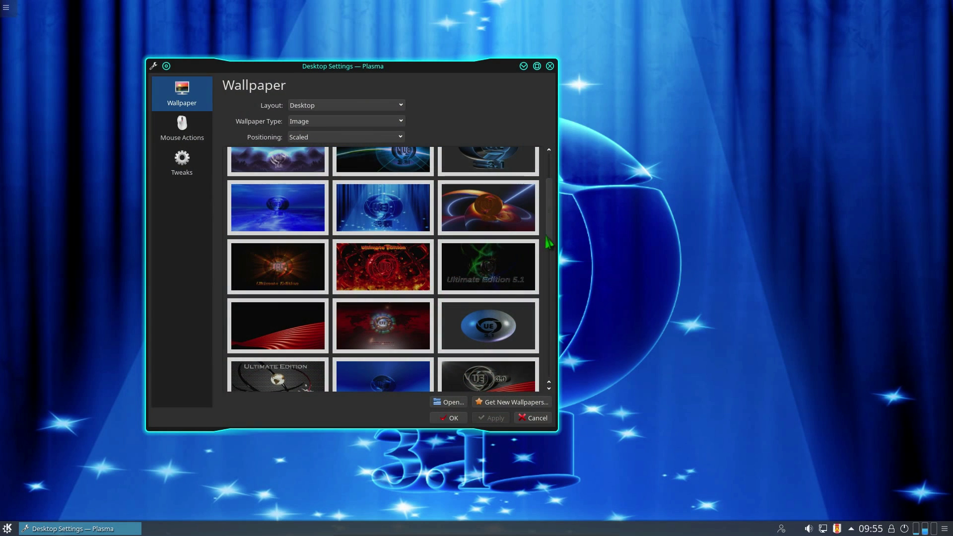
scroll(558, 251, down, 1)
drag(559, 253, 567, 362)
click(382, 321)
click(491, 418)
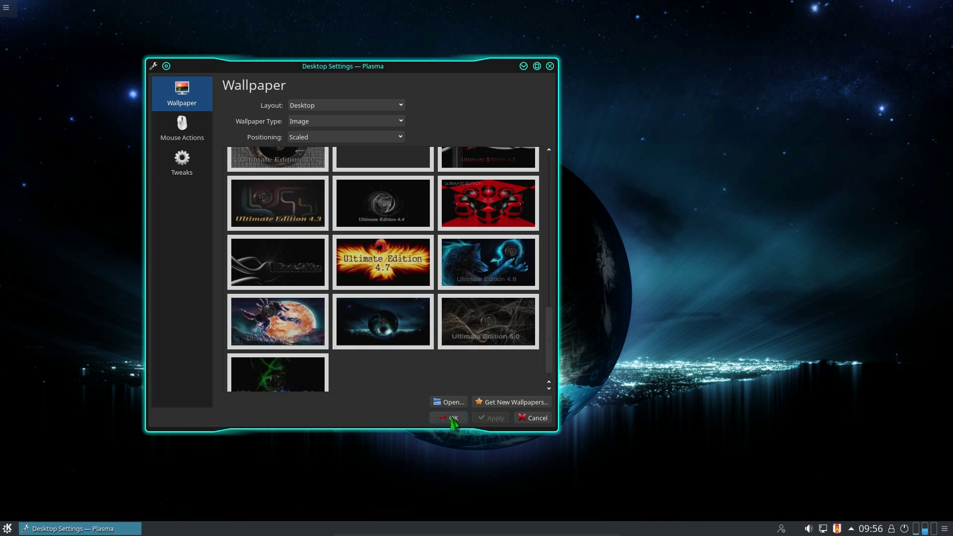
click(453, 418)
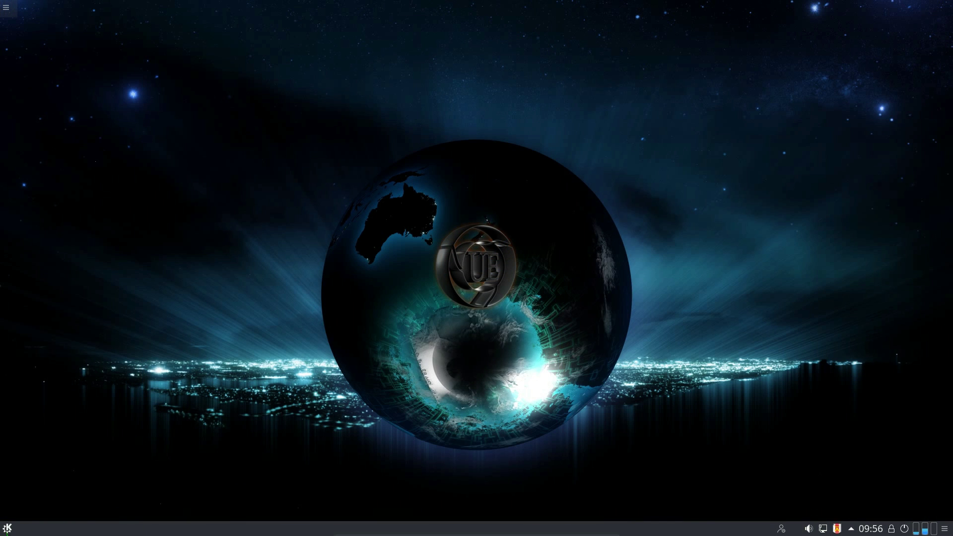
Open the application dashboard and browse its Graphics, Internet and Multimedia categories.
click(15, 527)
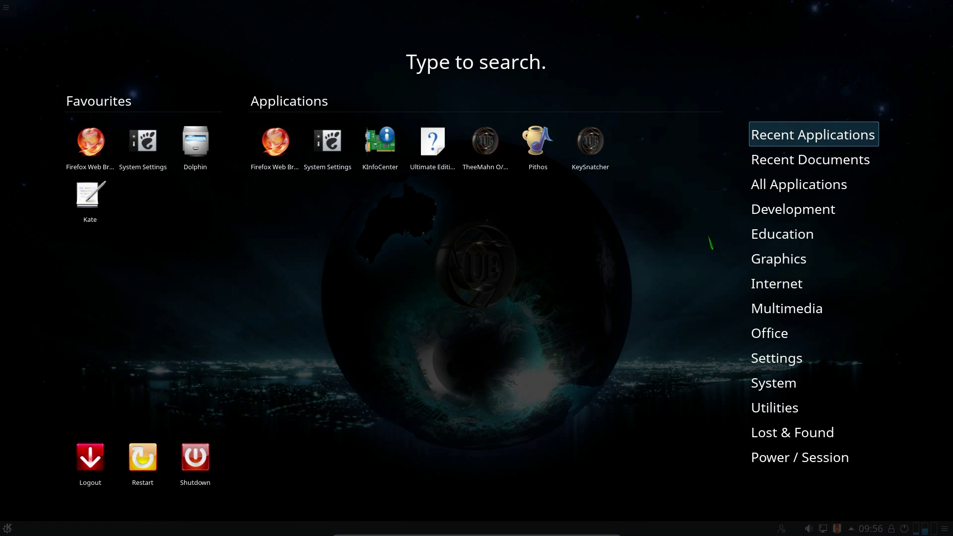
mouse_move(822, 268)
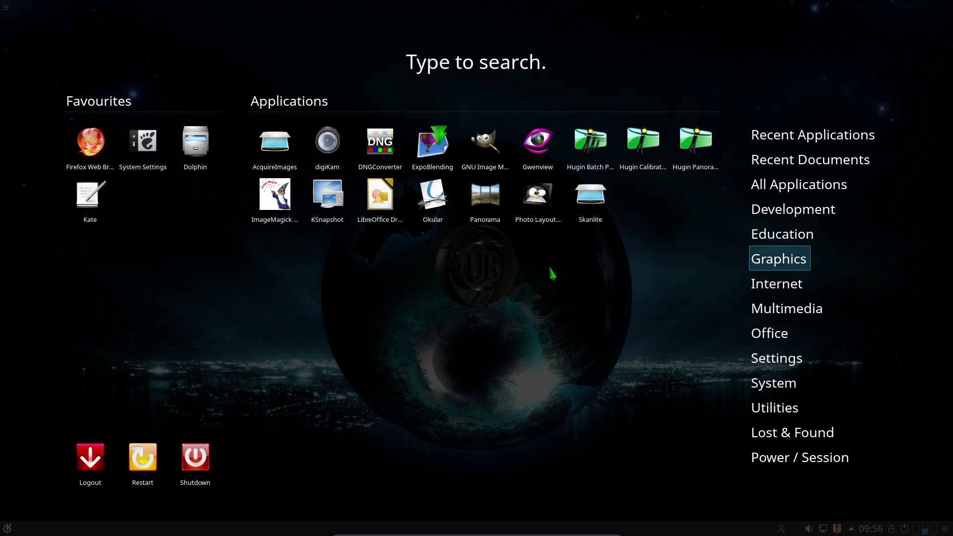
key(Down)
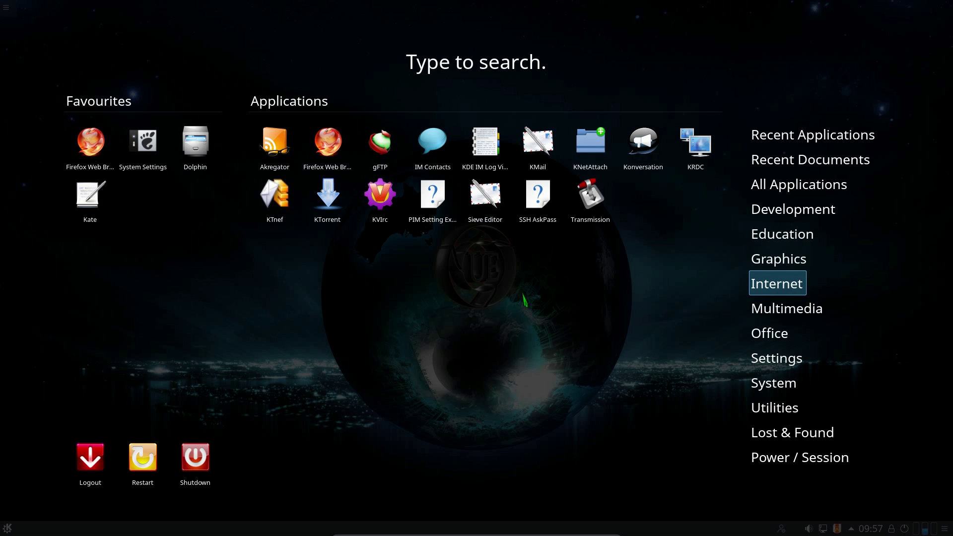
mouse_move(773, 307)
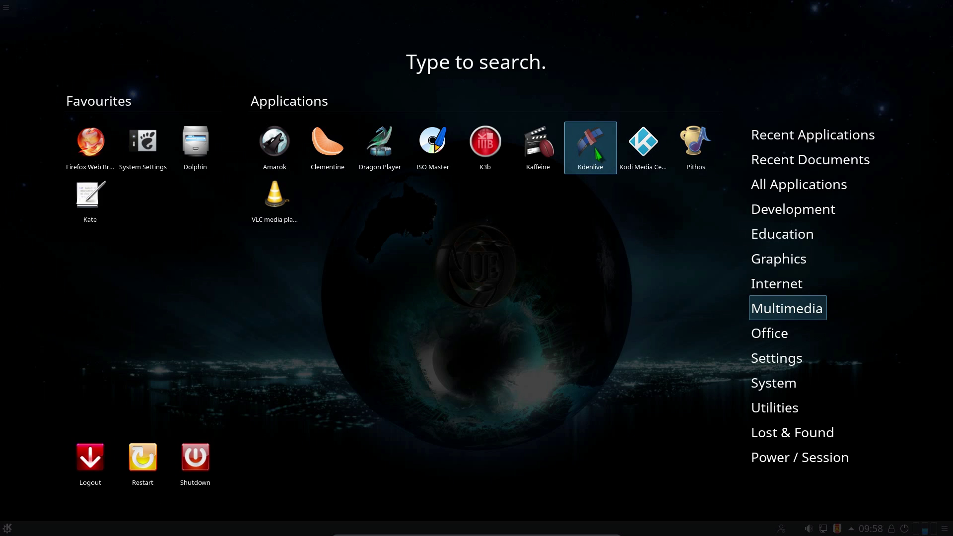
Launch Pithos and cancel both the Pandora preferences and the 'Pandora not available' notice.
key(Return)
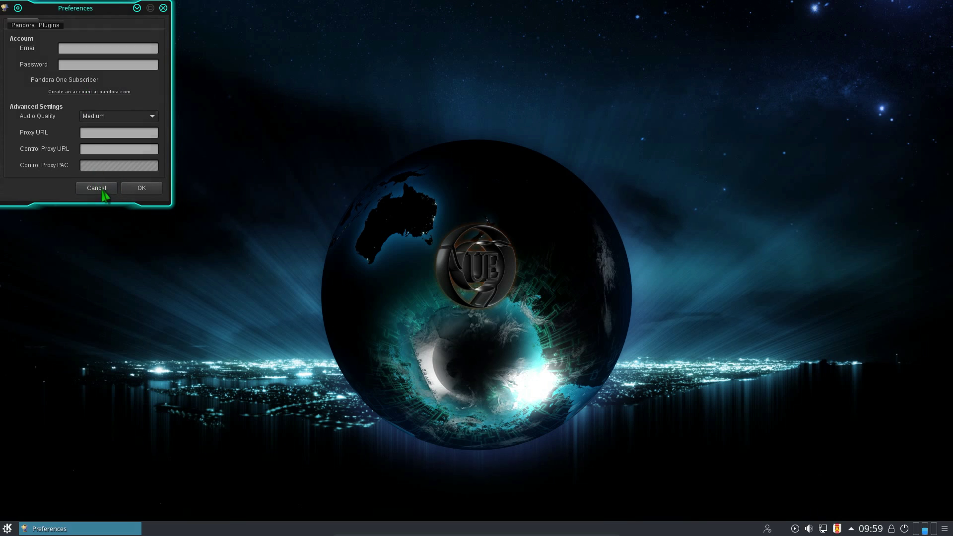
click(102, 189)
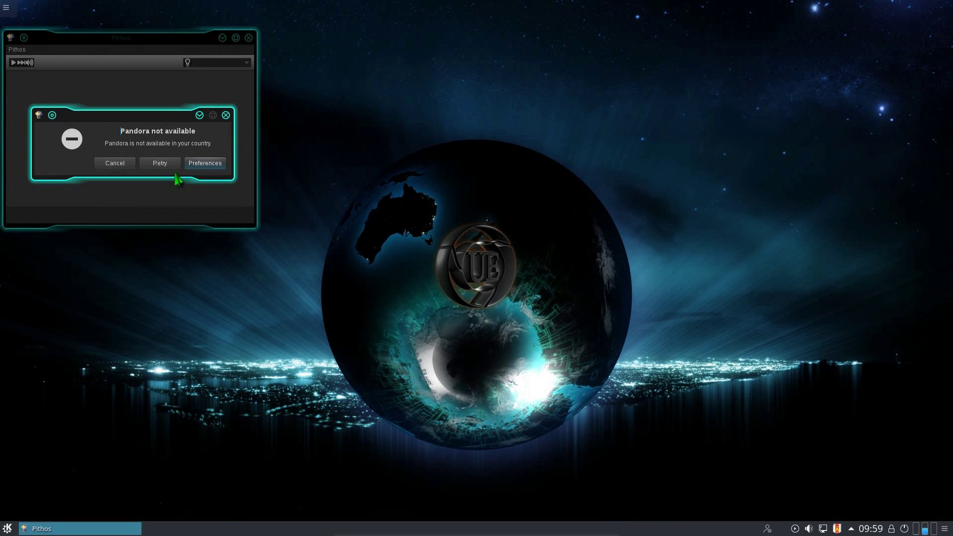
click(117, 167)
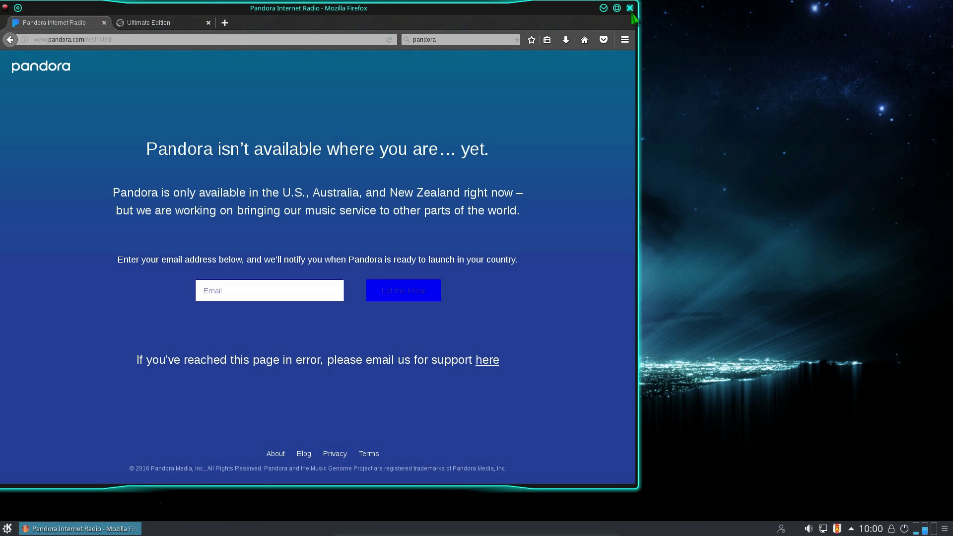
Close Firefox with its Pandora tabs and bring up the application dashboard with Alt+F1.
click(630, 9)
key(alt+F1)
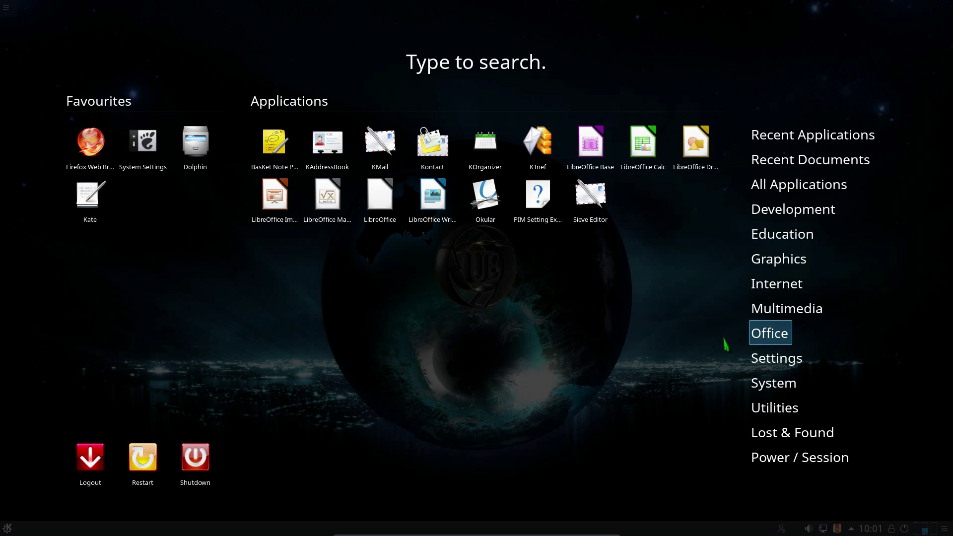
Launch Windows Wireless Drivers from the dashboard's Settings category, then close its window.
mouse_move(759, 358)
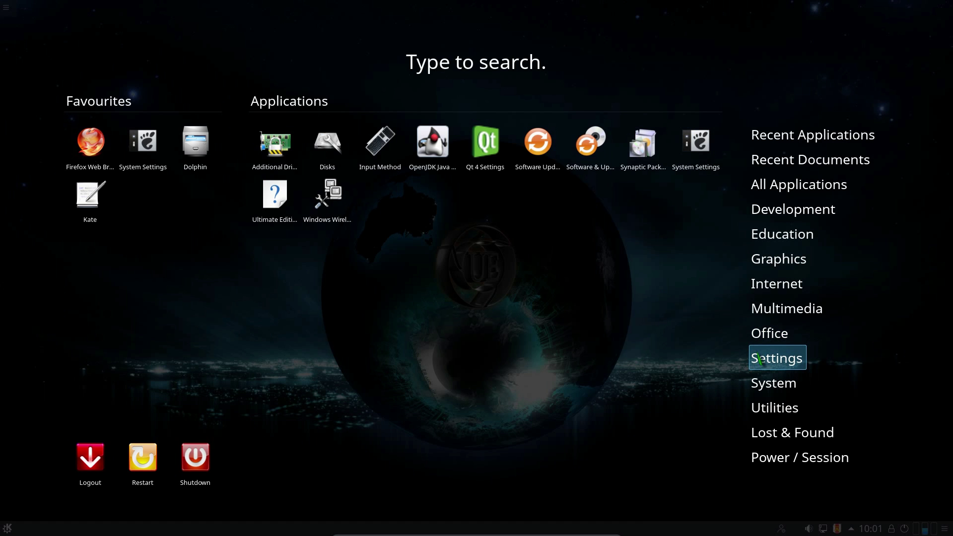
click(336, 212)
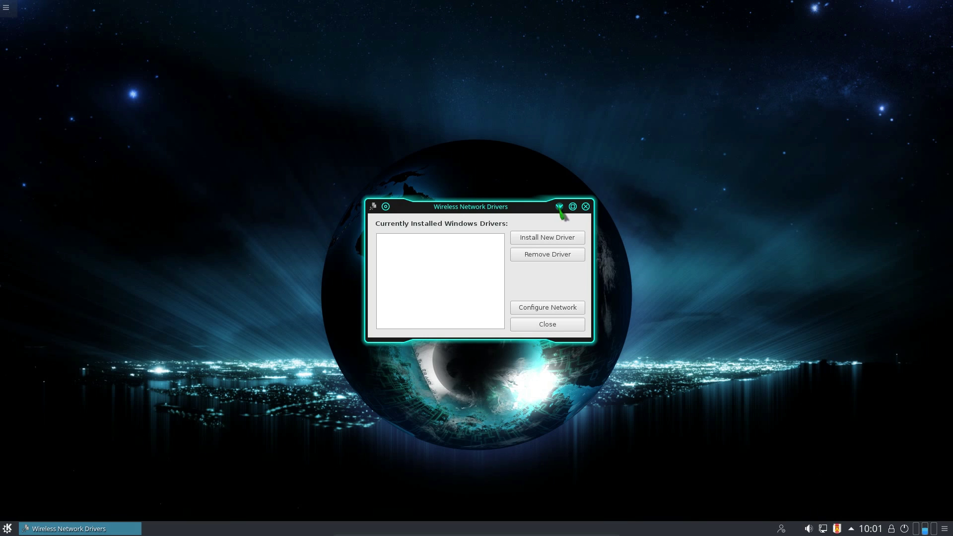
click(586, 207)
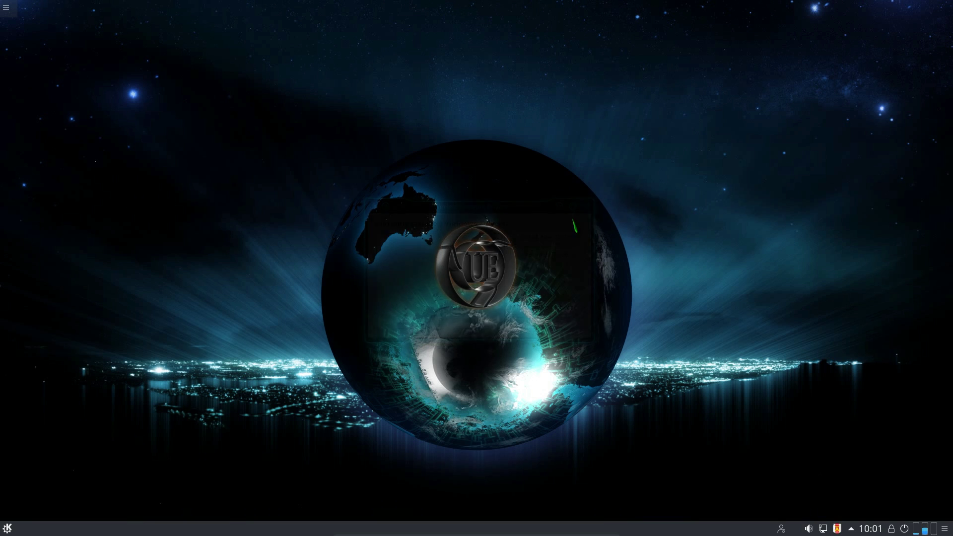
Open the application dashboard and look through the Utilities and System categories.
click(7, 528)
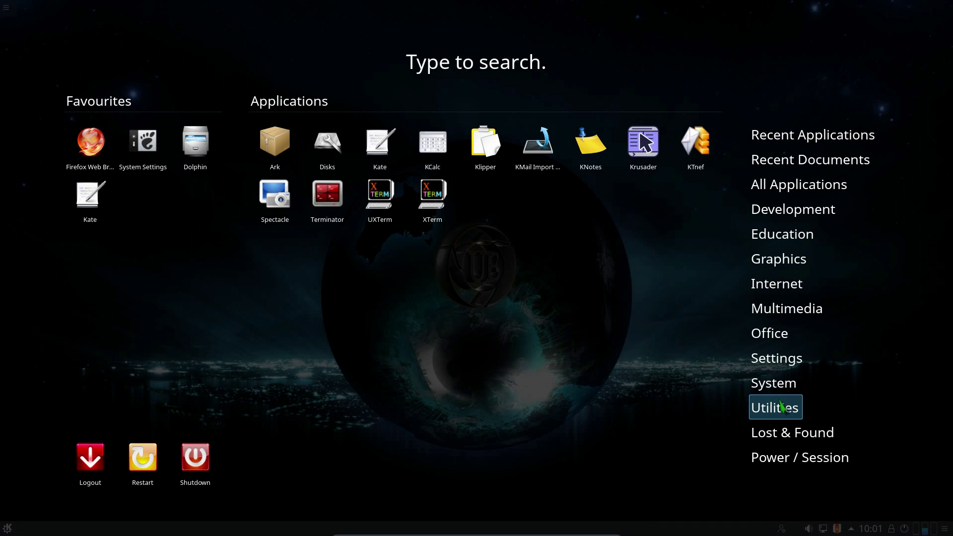
mouse_move(781, 389)
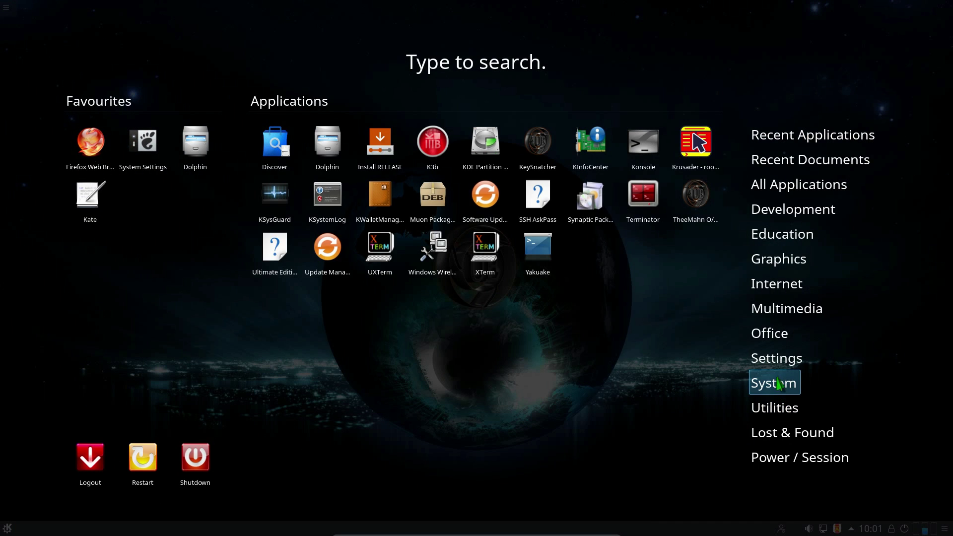
mouse_move(764, 412)
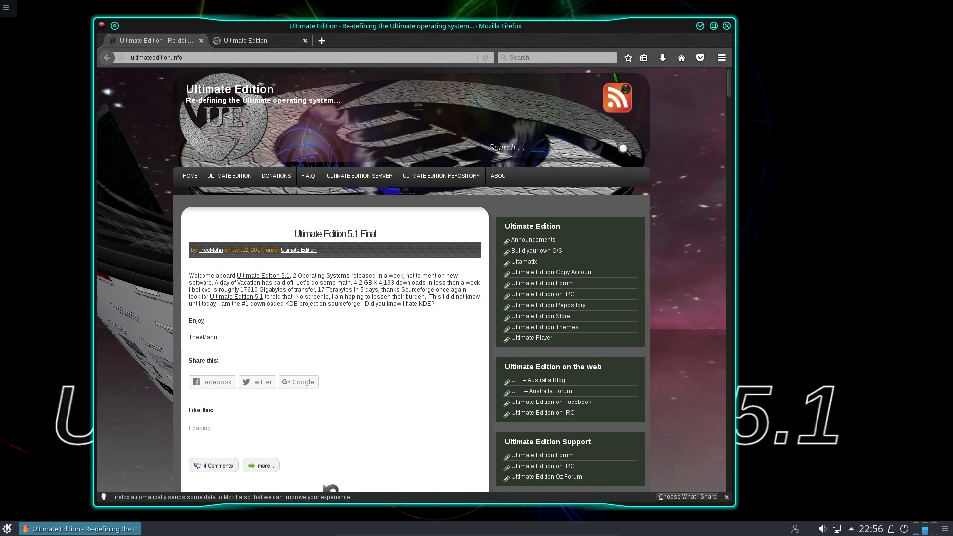
Close the Ultimate Edition Firefox window with both its tabs and open the application dashboard.
click(726, 27)
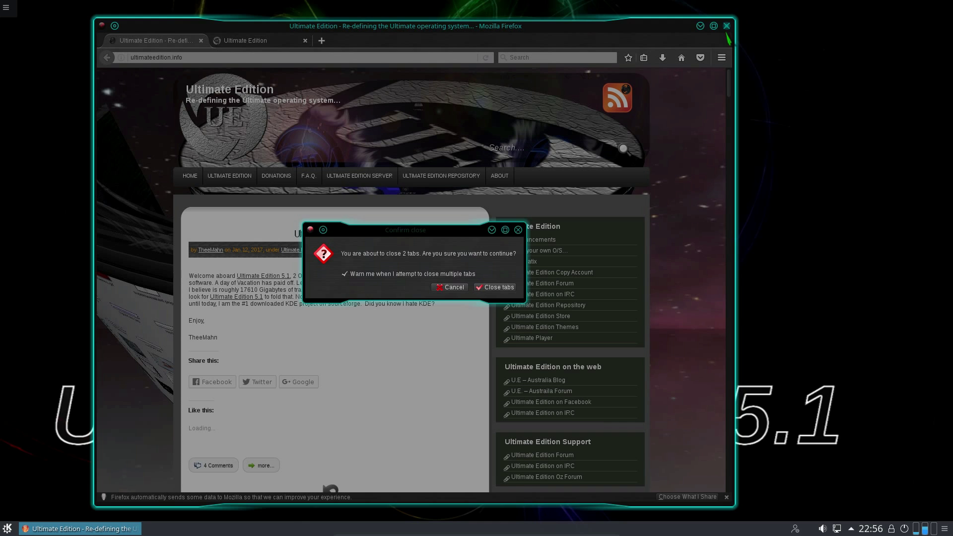
click(492, 288)
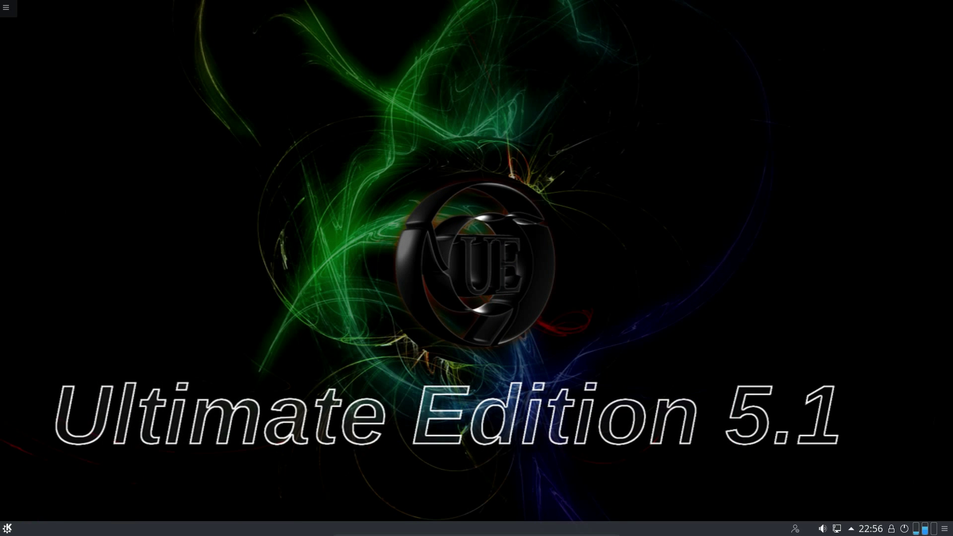
key(alt+F1)
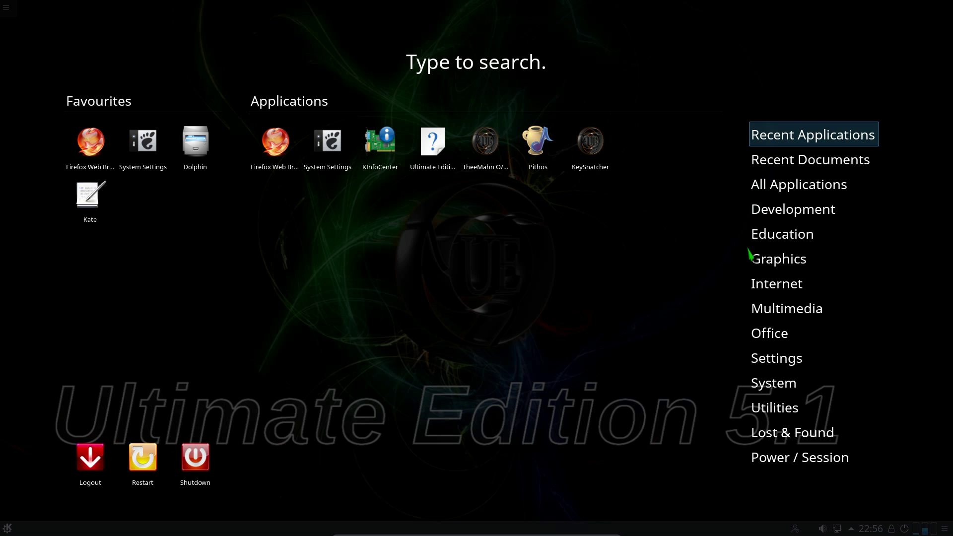
Browse Development, recent items, All Applications and Education in the dashboard, ending on Graphics.
click(792, 203)
click(797, 166)
click(794, 145)
click(799, 160)
click(800, 185)
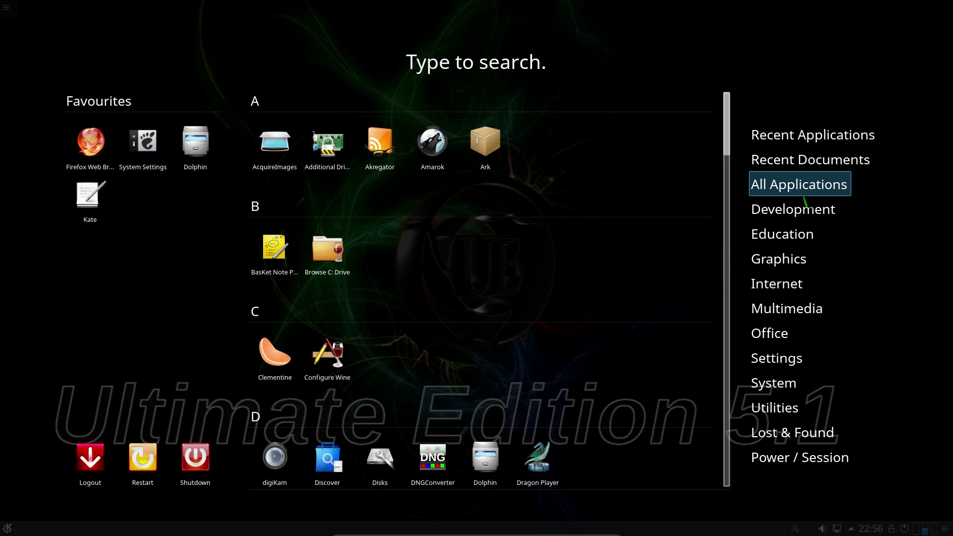
click(786, 235)
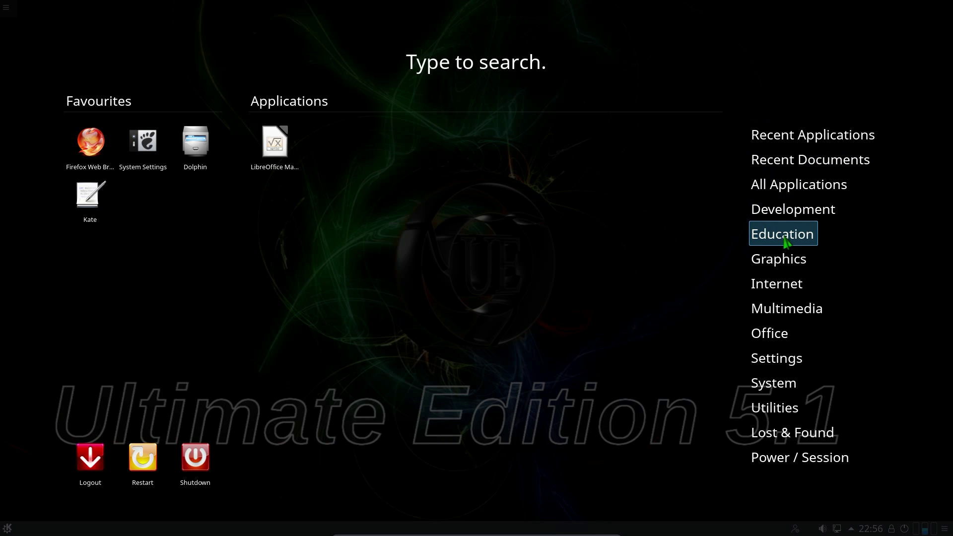
click(782, 266)
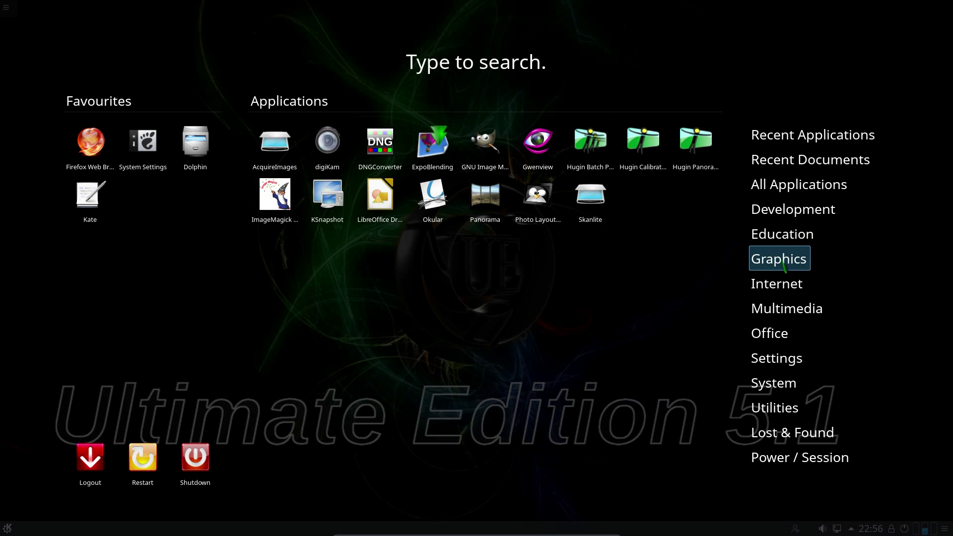